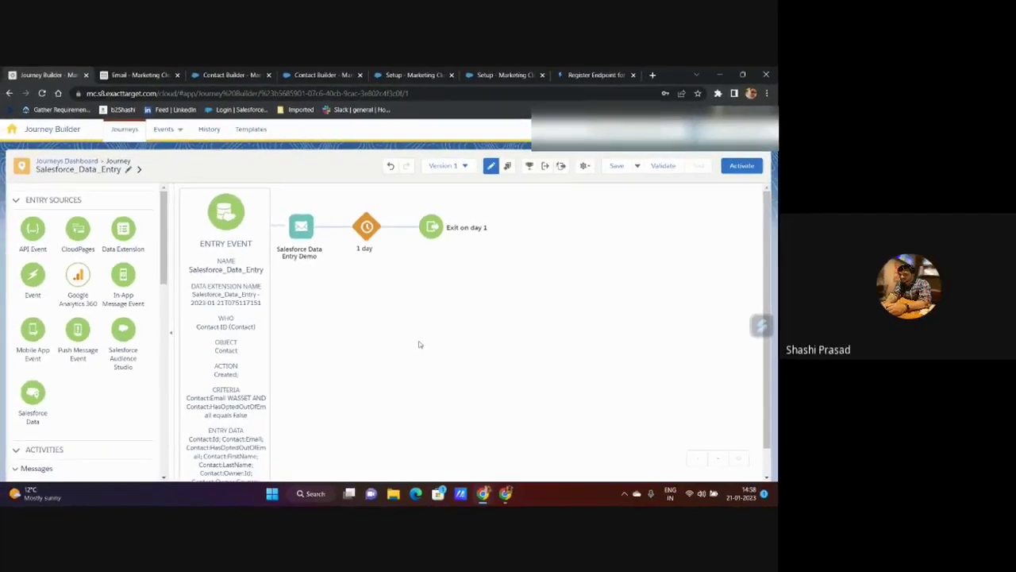
Switch to Contact Builder's system data sources and view the linked attributes of the Mobile Application source
click(404, 21)
click(627, 19)
click(302, 18)
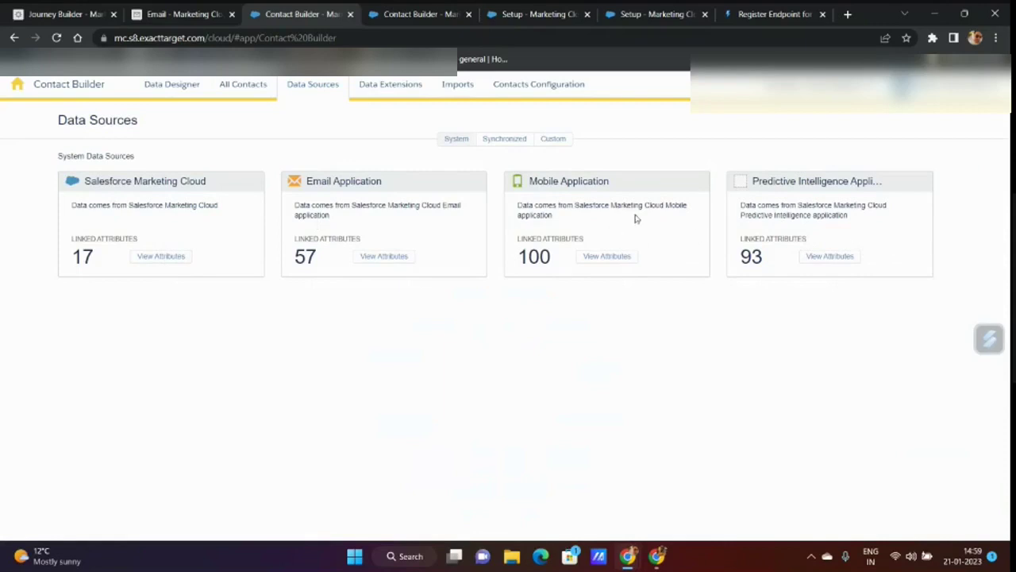
click(606, 260)
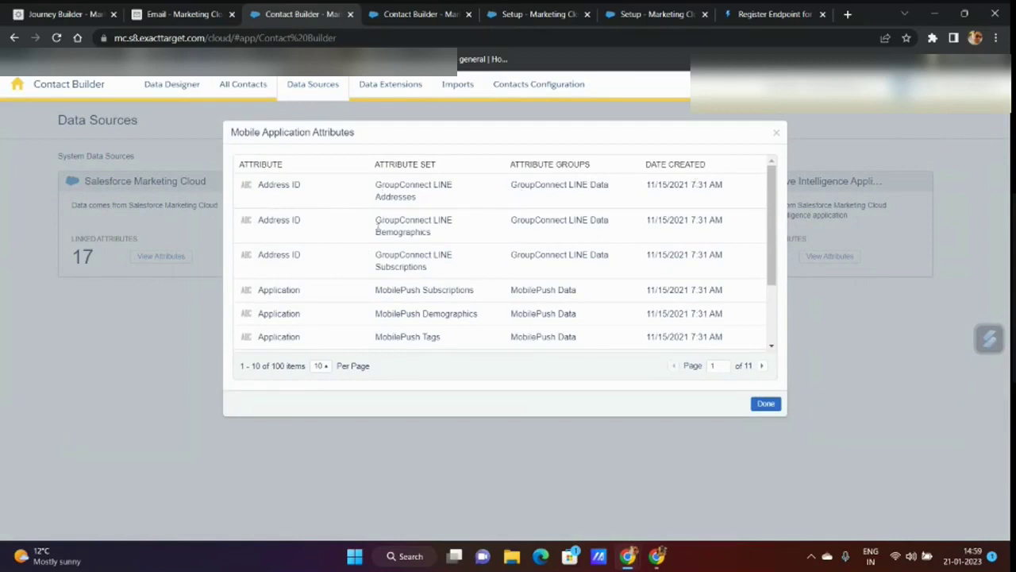
Examine the Mobile Application attributes with their attribute sets and groups, and close the attribute list
triple_click(405, 267)
double_click(405, 266)
double_click(402, 231)
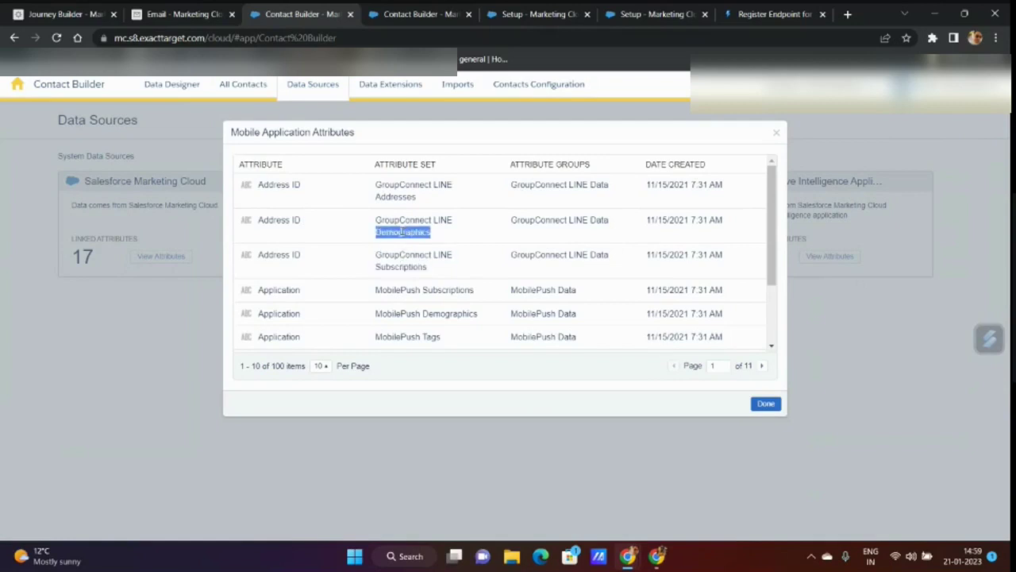
double_click(401, 196)
drag(261, 183, 303, 253)
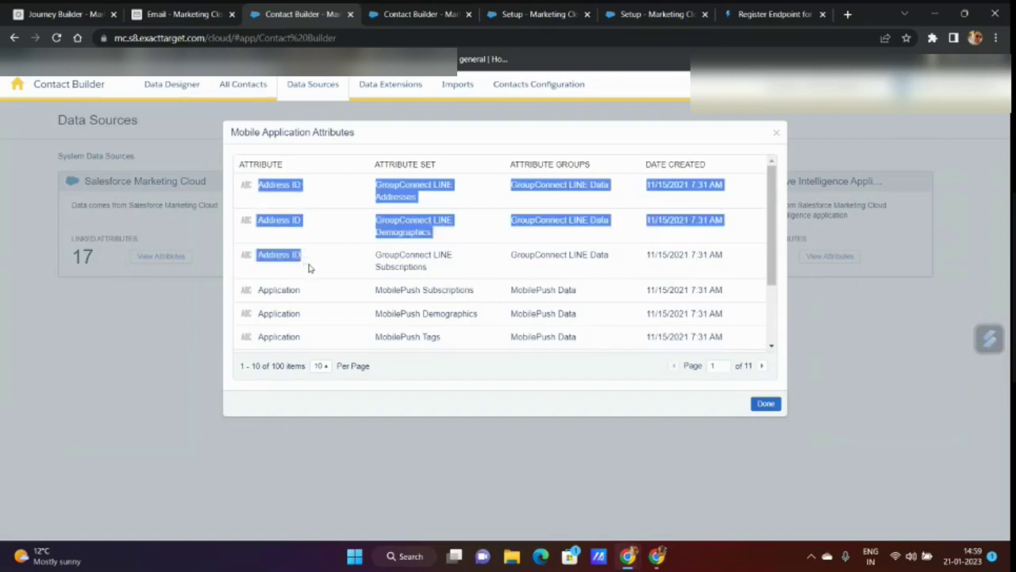
scroll(309, 269, down, 3)
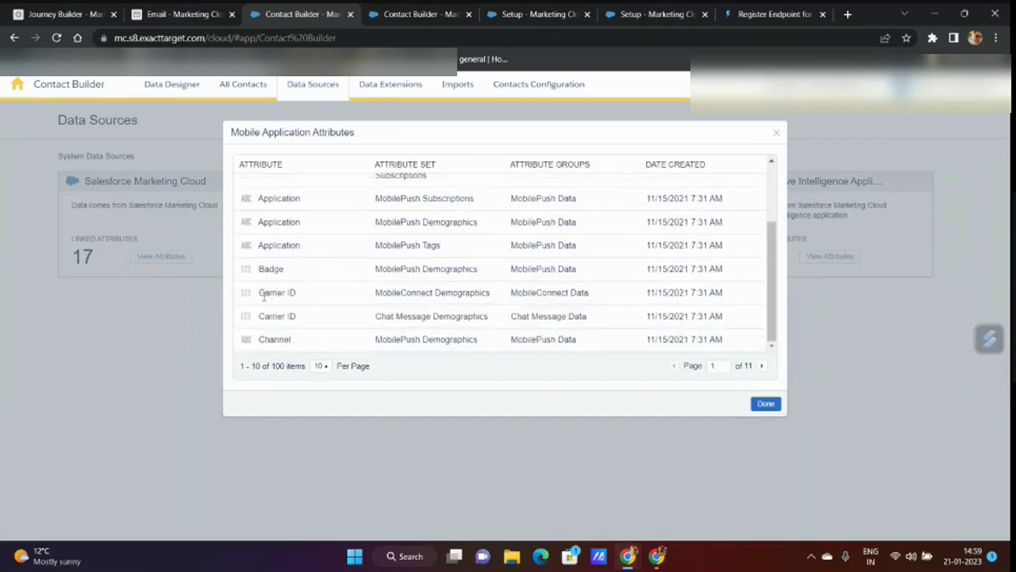
scroll(291, 324, up, 3)
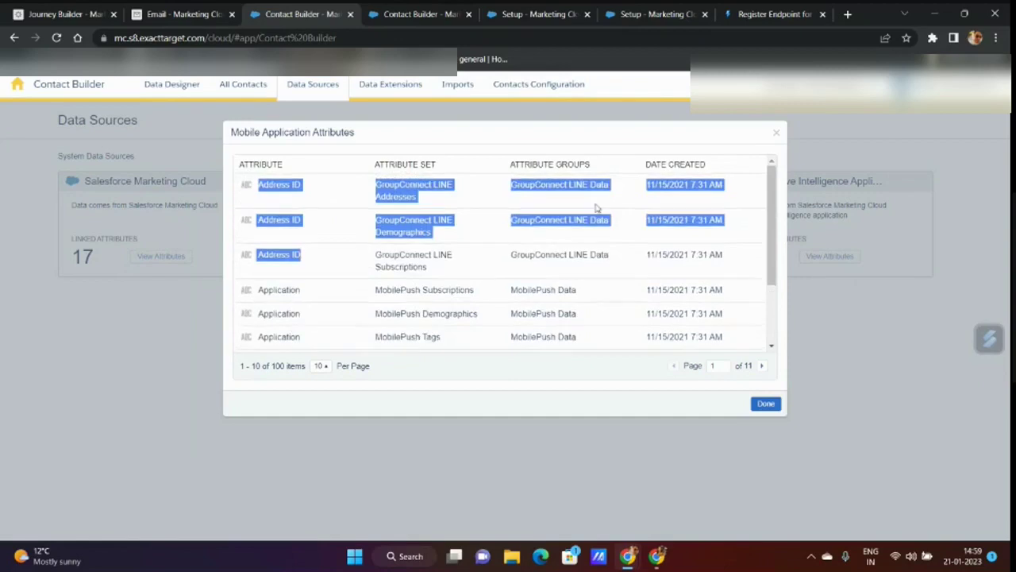
click(775, 135)
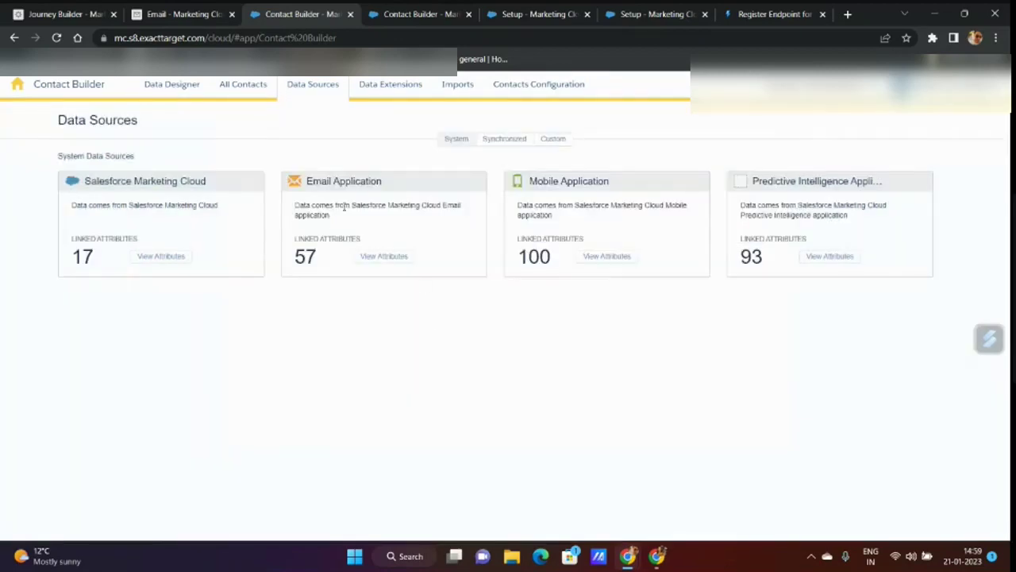
From the synchronized data source, start setting up a new object, find "user" and choose the User entity to synchronize
click(327, 91)
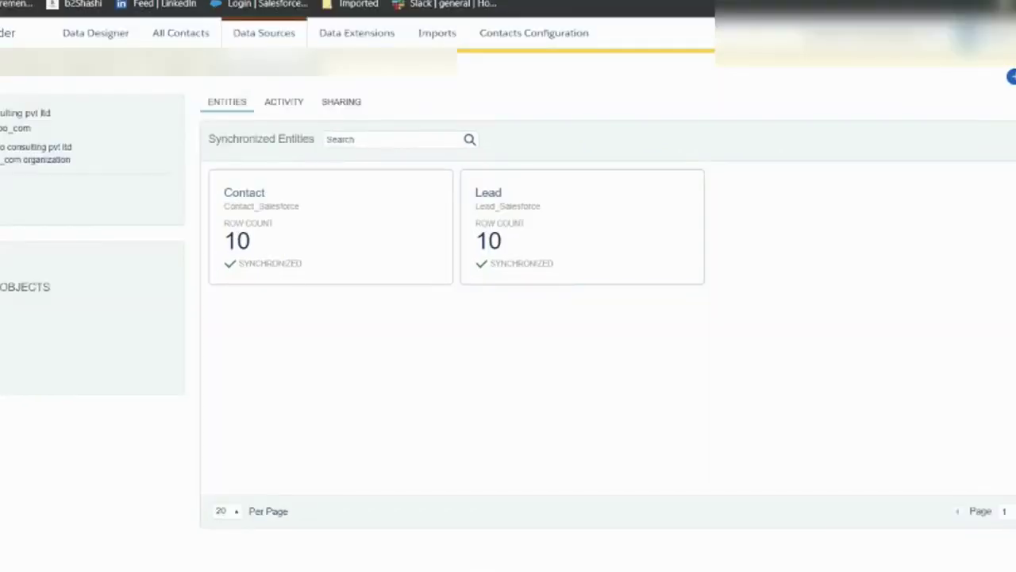
click(1011, 77)
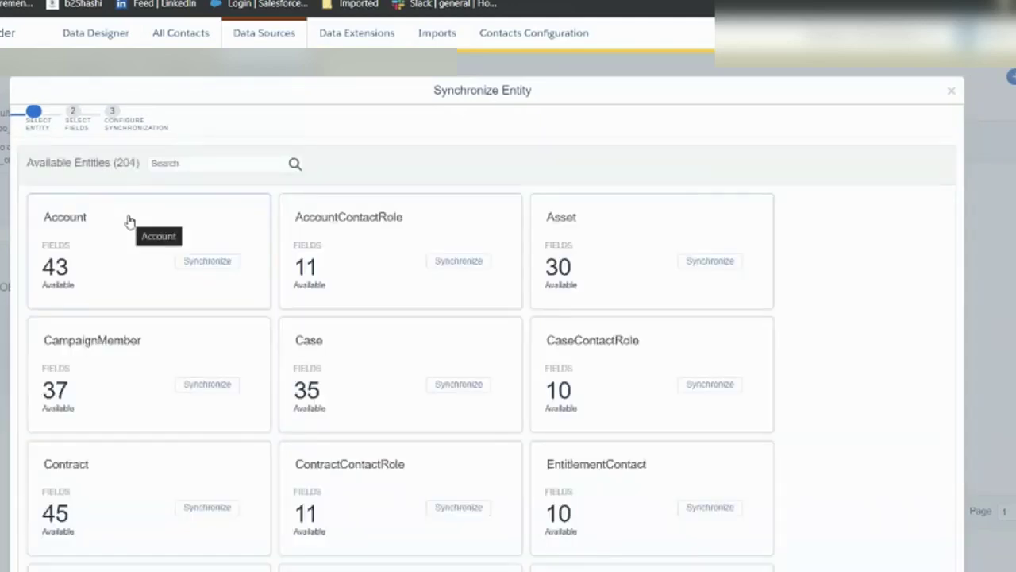
click(218, 171)
text(user)
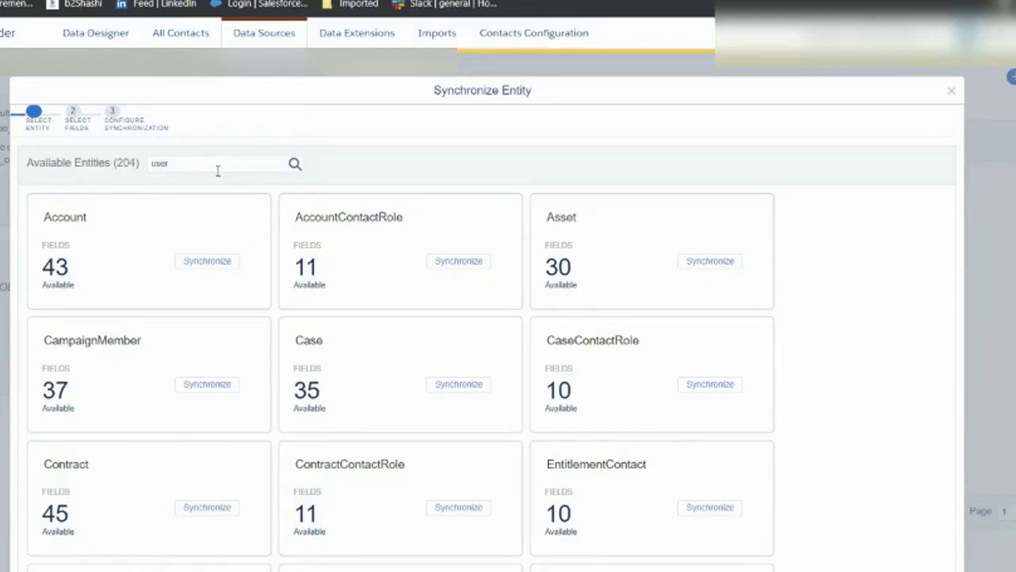
key(Return)
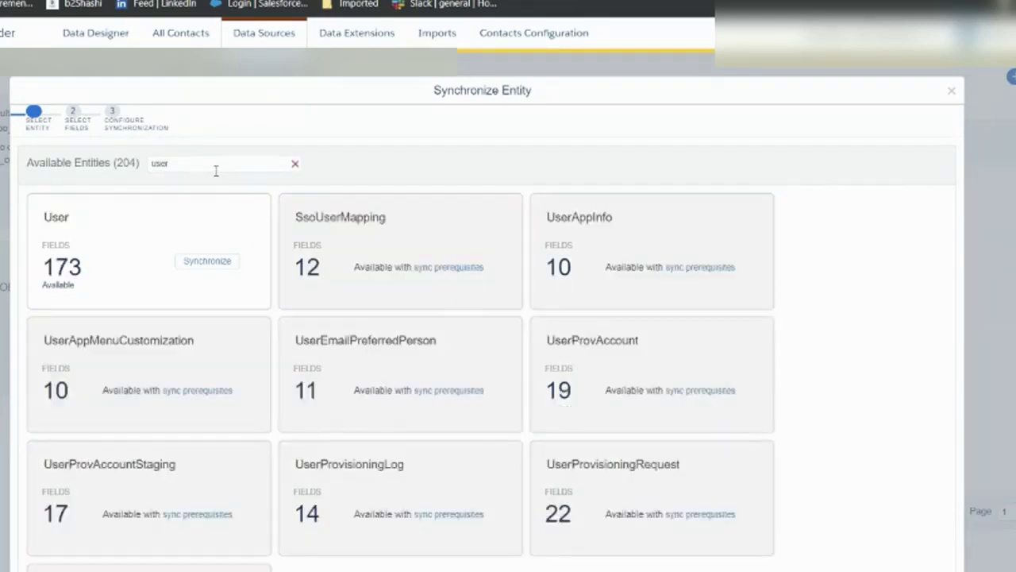
click(200, 262)
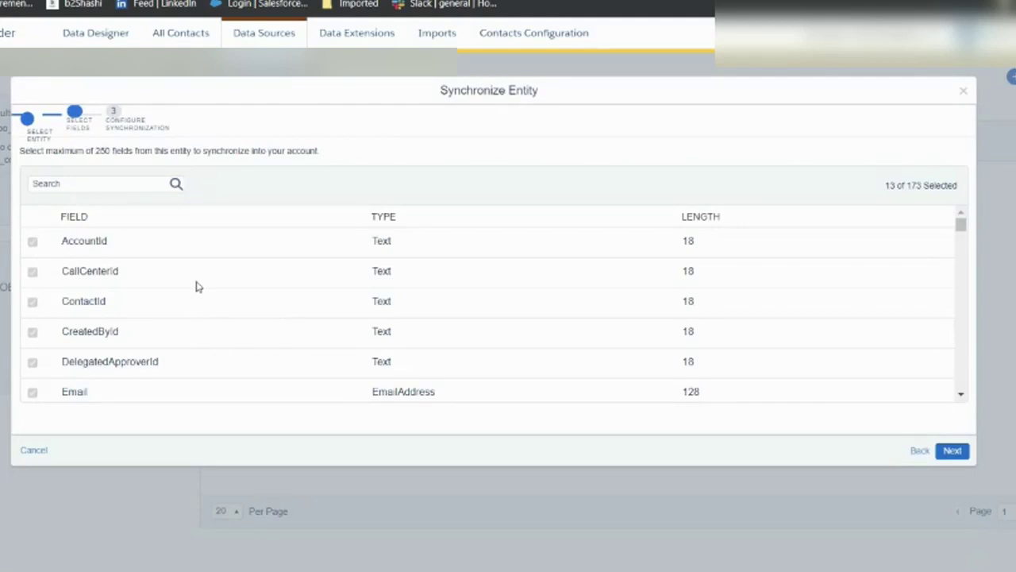
Examine the User entity's preselected and optional fields, including their types and lengths
scroll(199, 286, down, 3)
scroll(202, 286, up, 3)
scroll(95, 251, down, 3)
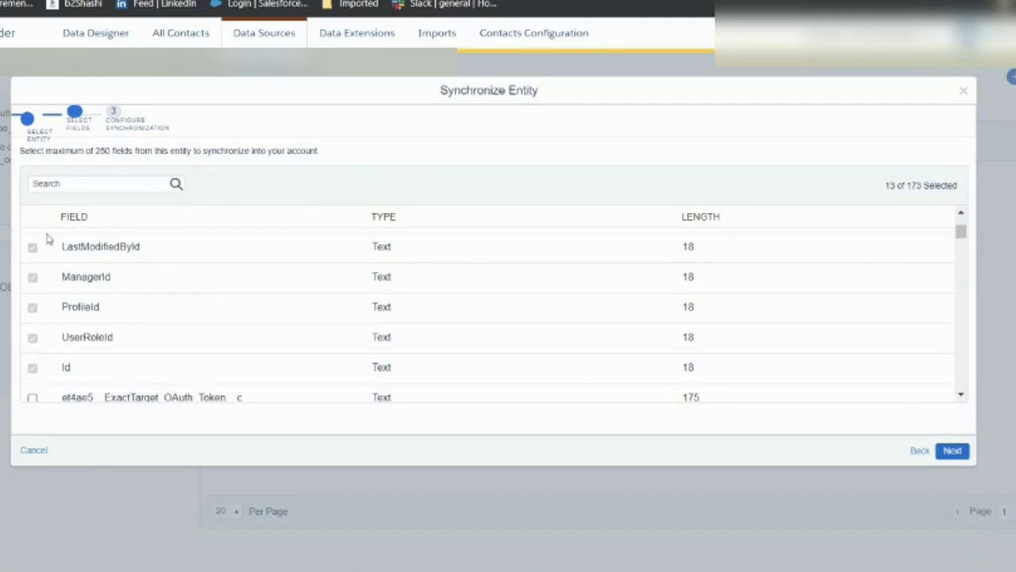
scroll(42, 274, up, 3)
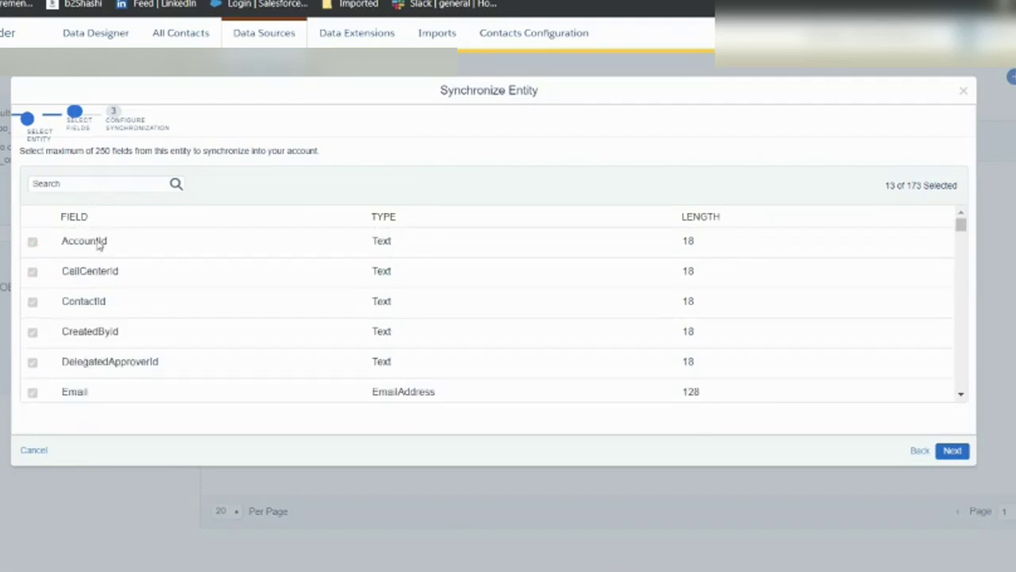
scroll(97, 254, down, 4)
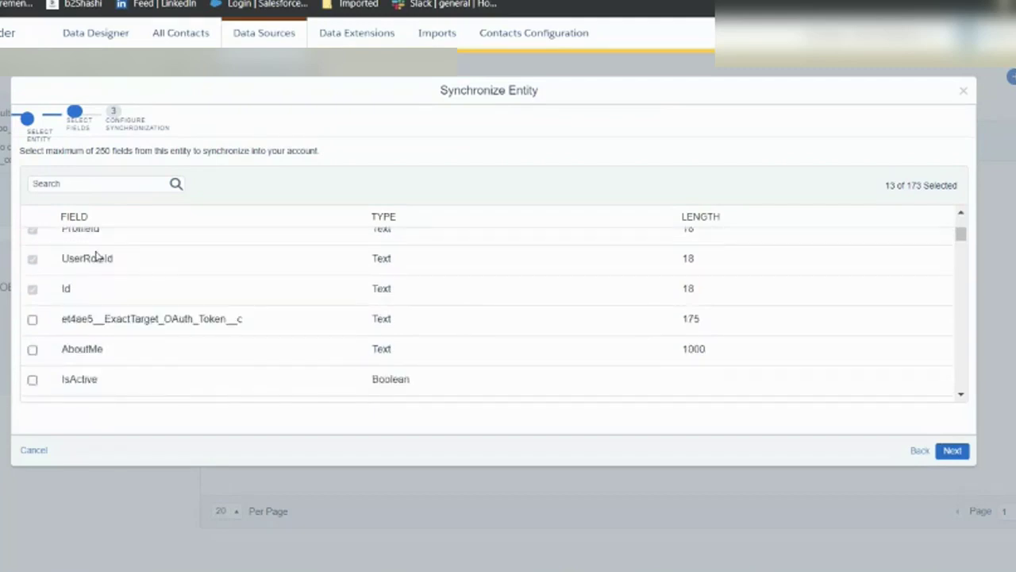
scroll(95, 257, down, 2)
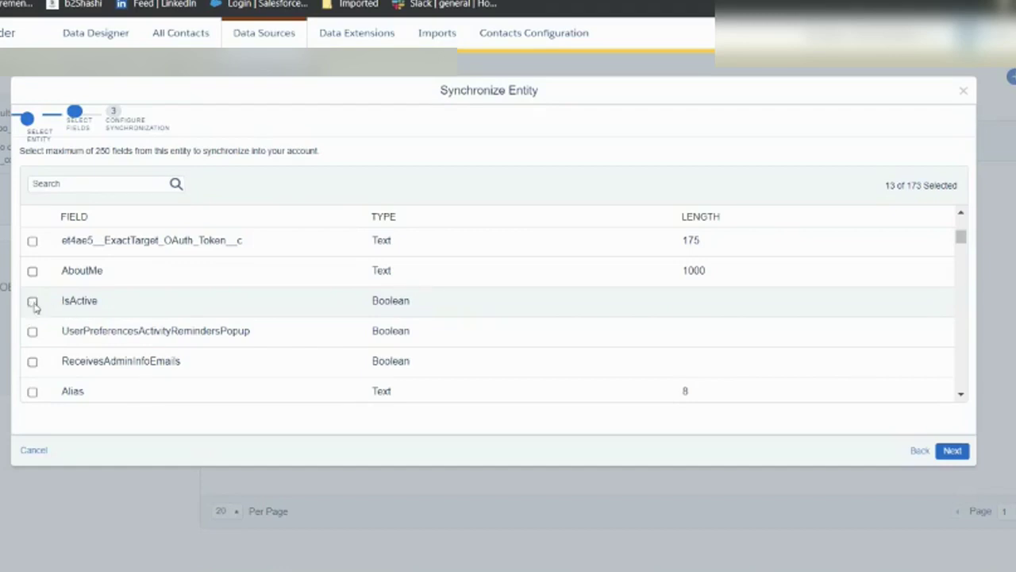
scroll(95, 320, down, 4)
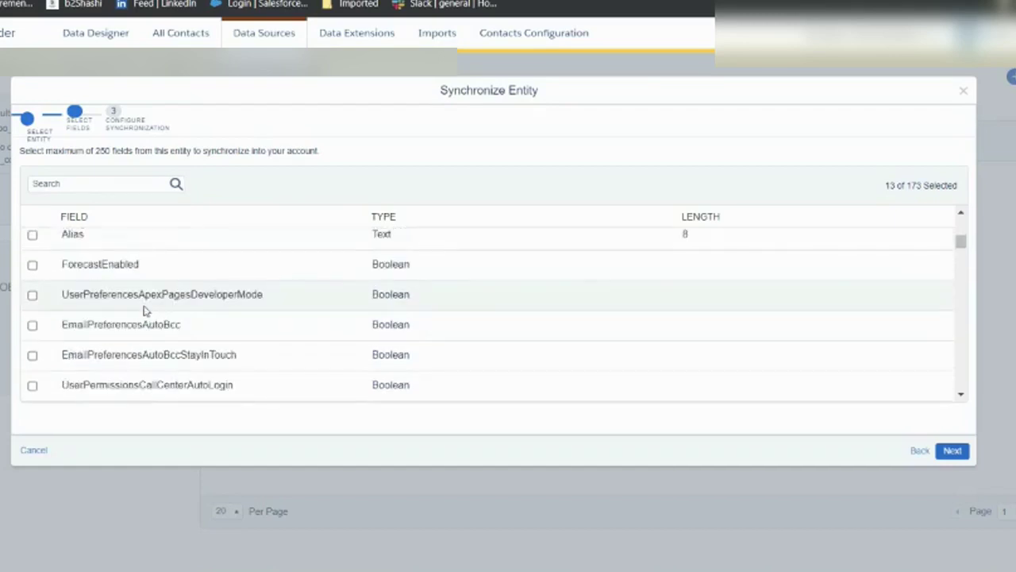
scroll(49, 375, up, 4)
scroll(111, 290, down, 5)
scroll(109, 295, down, 5)
scroll(107, 295, up, 7)
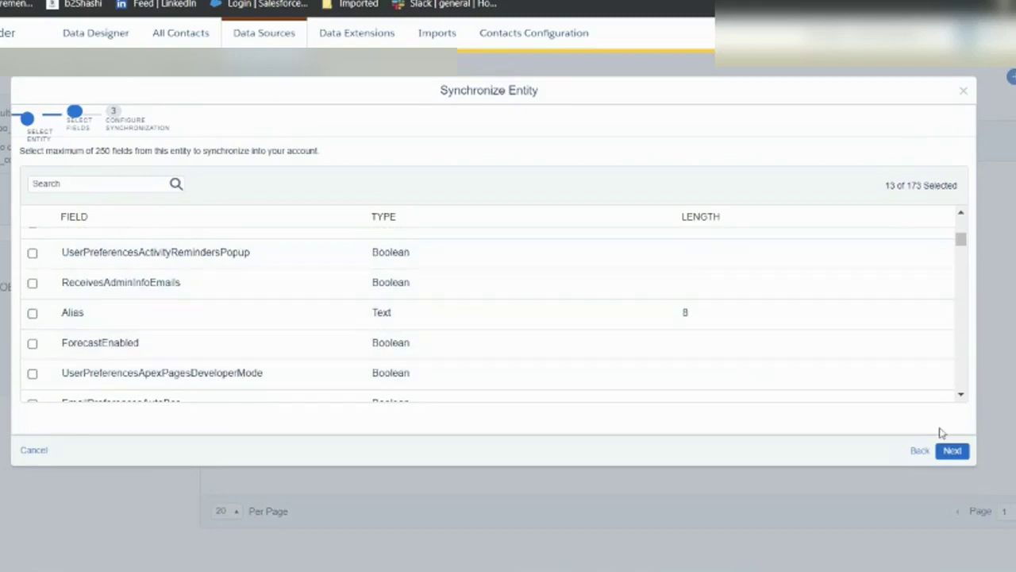
Set the User synchronization to collect all records created since 01/31/2014 and view the poll schedule options
click(952, 450)
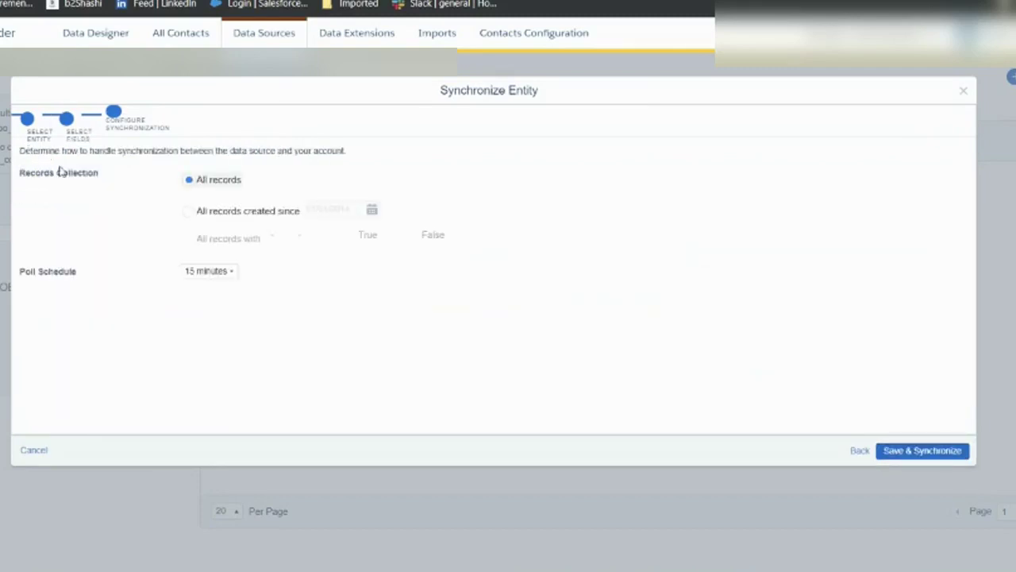
click(188, 212)
click(332, 209)
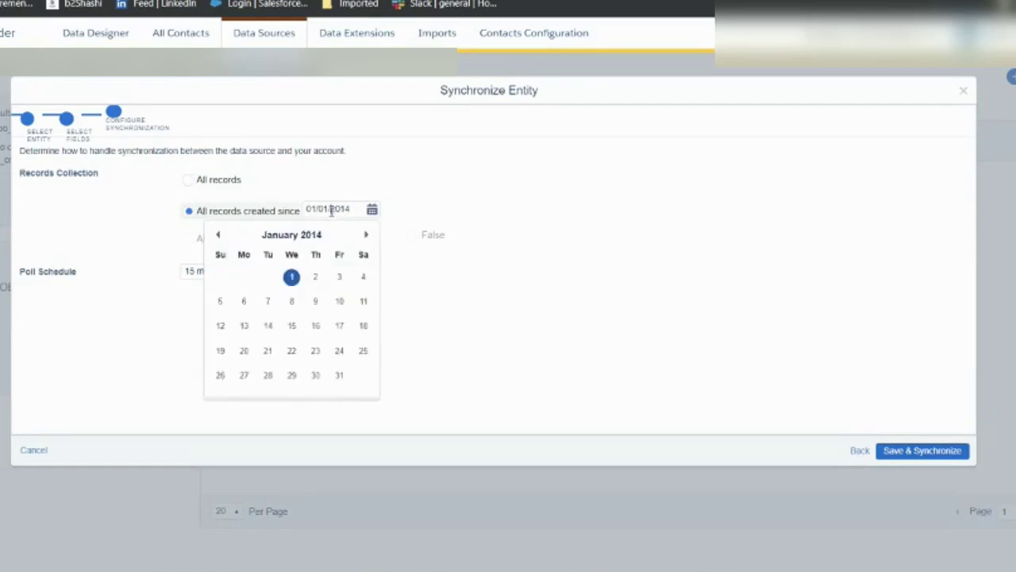
click(339, 376)
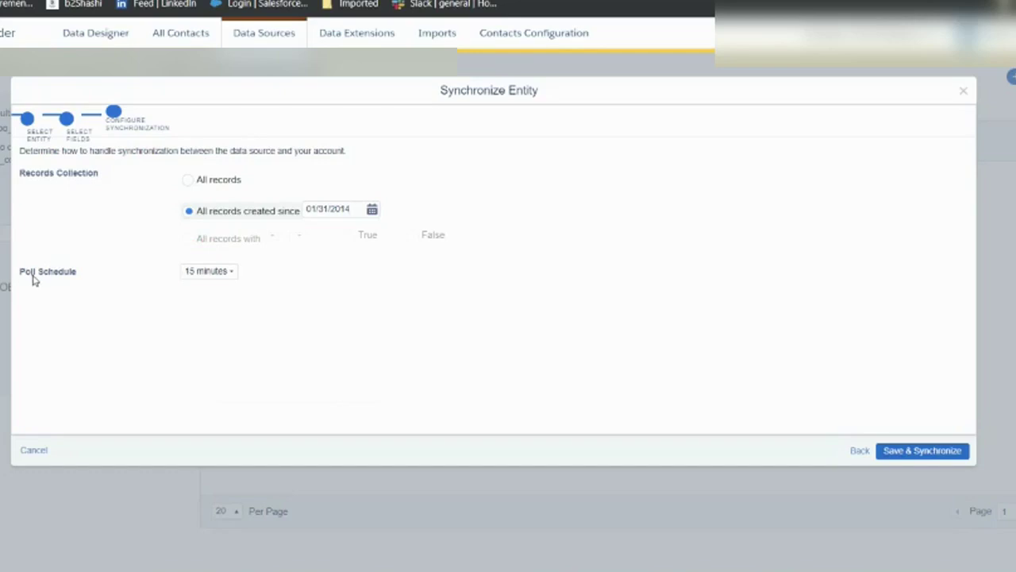
click(192, 275)
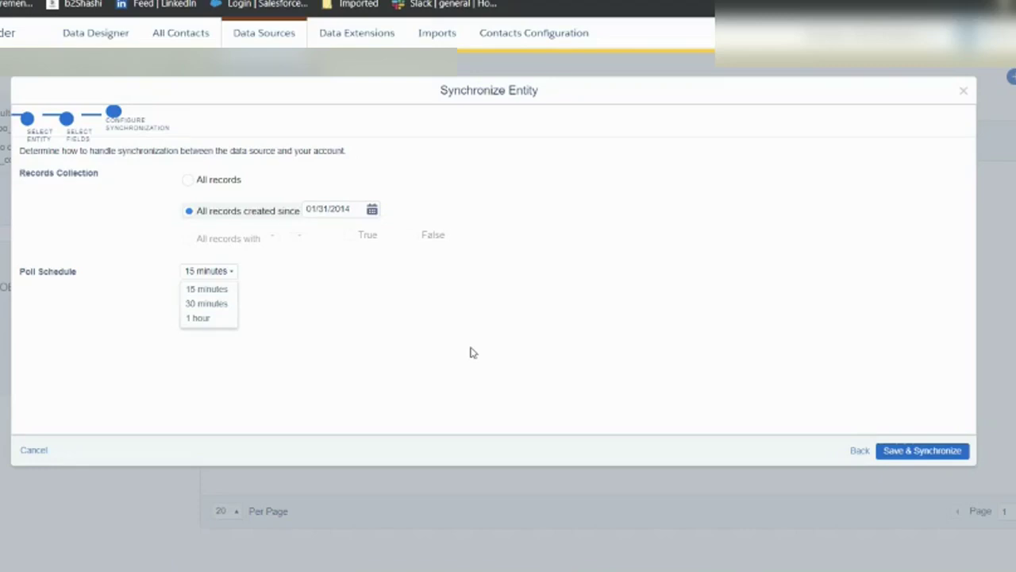
click(380, 359)
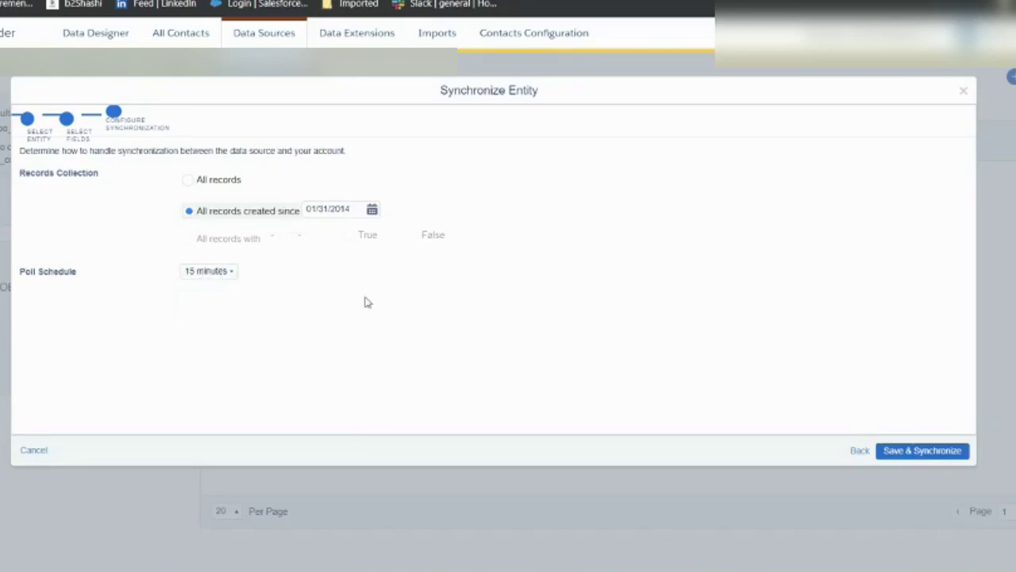
Return to the User field selection, add the IsActive field, and proceed to the synchronization configuration
click(859, 450)
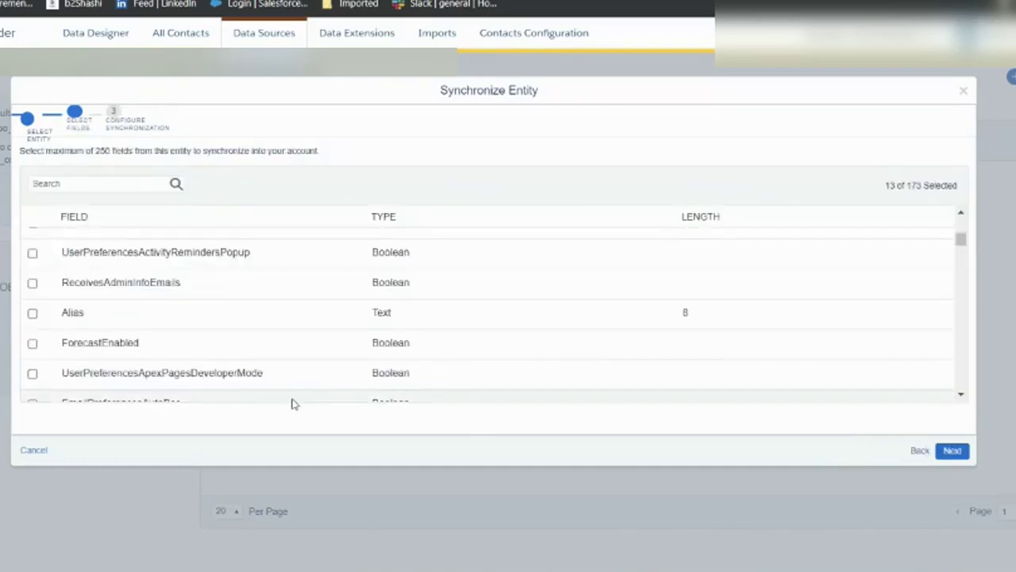
scroll(129, 339, up, 5)
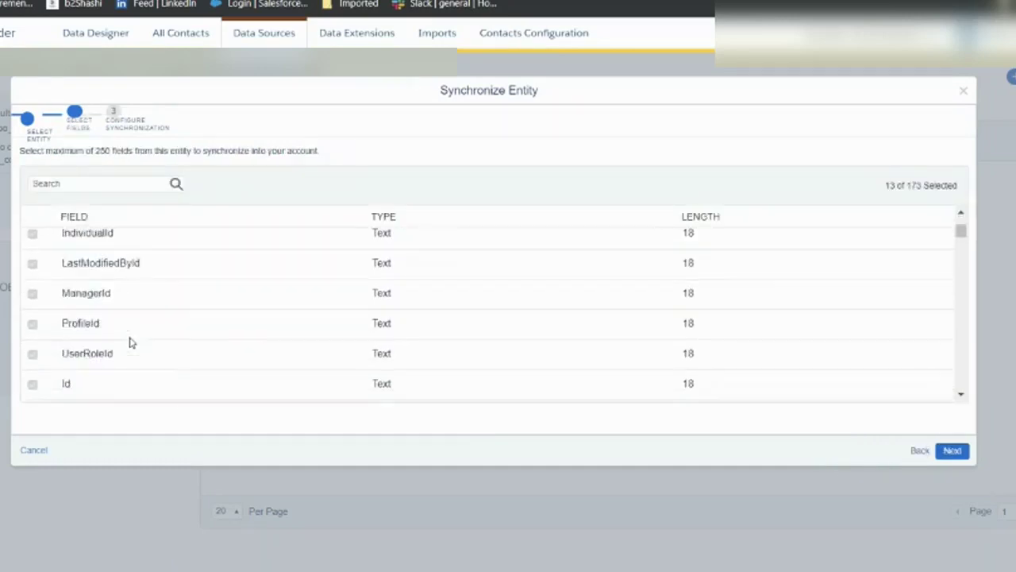
scroll(129, 338, down, 2)
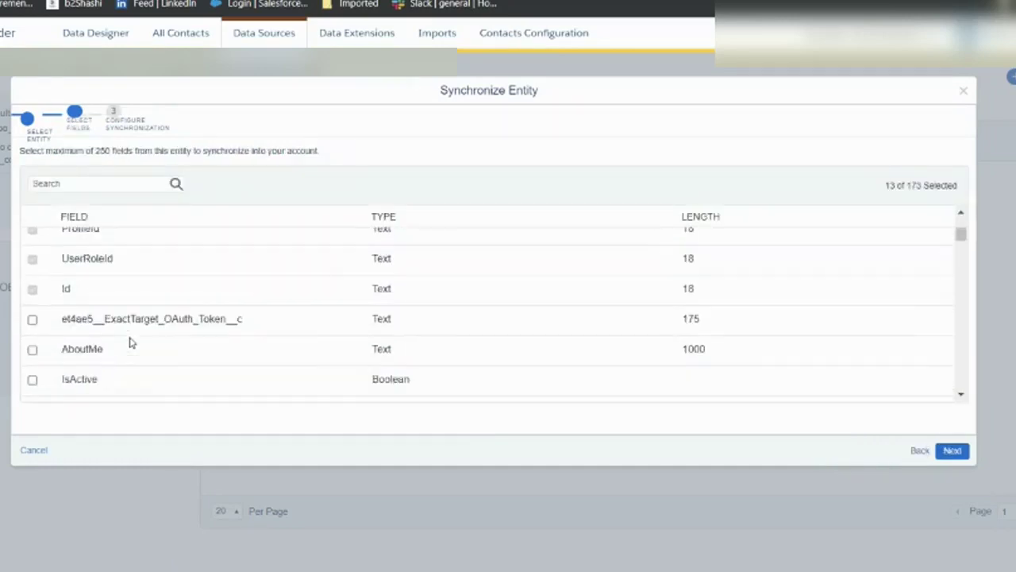
click(32, 380)
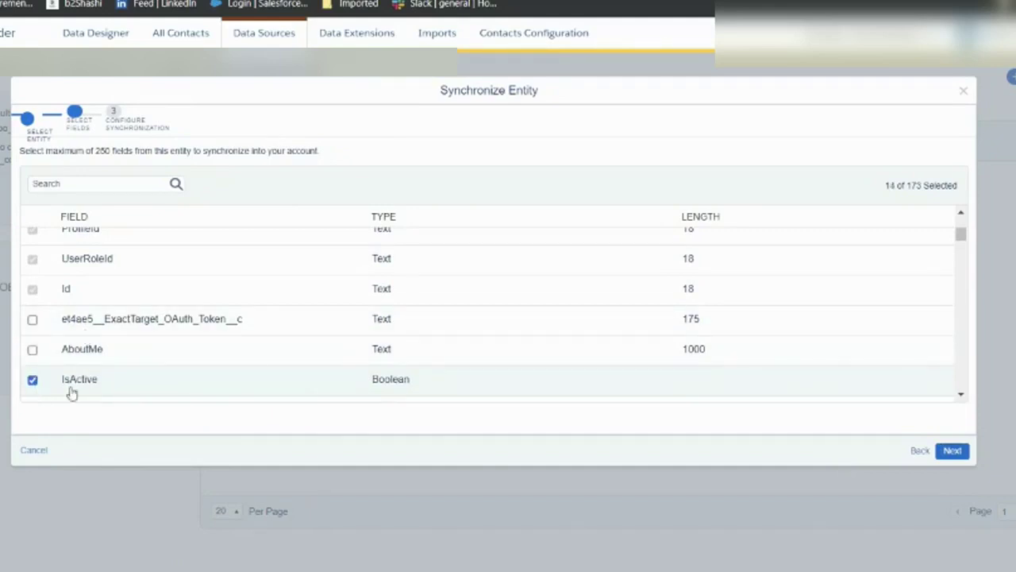
click(953, 451)
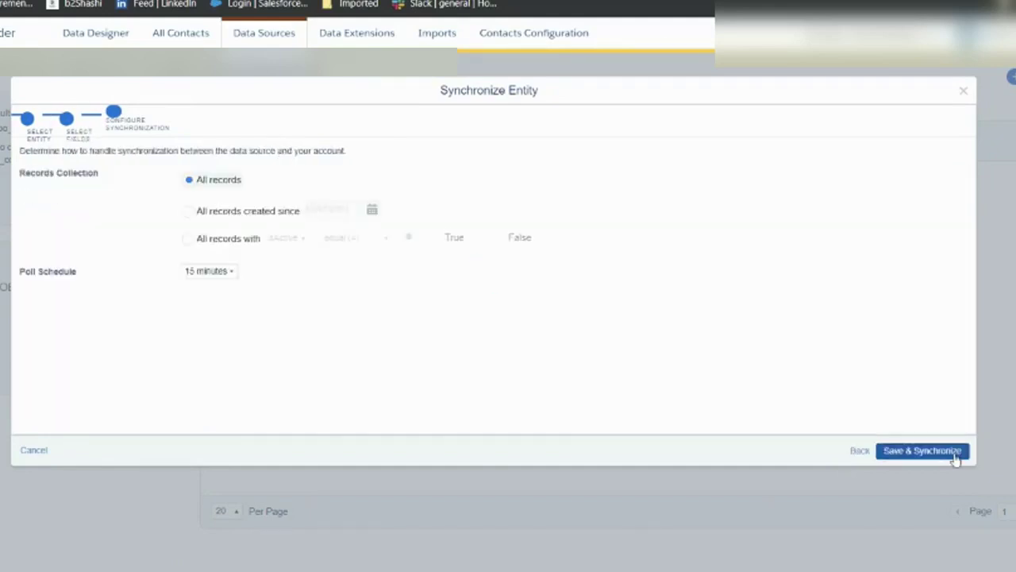
Set the records collection to all records created since 01/31/2014, and change that date to 12/01/2013
click(192, 214)
click(372, 210)
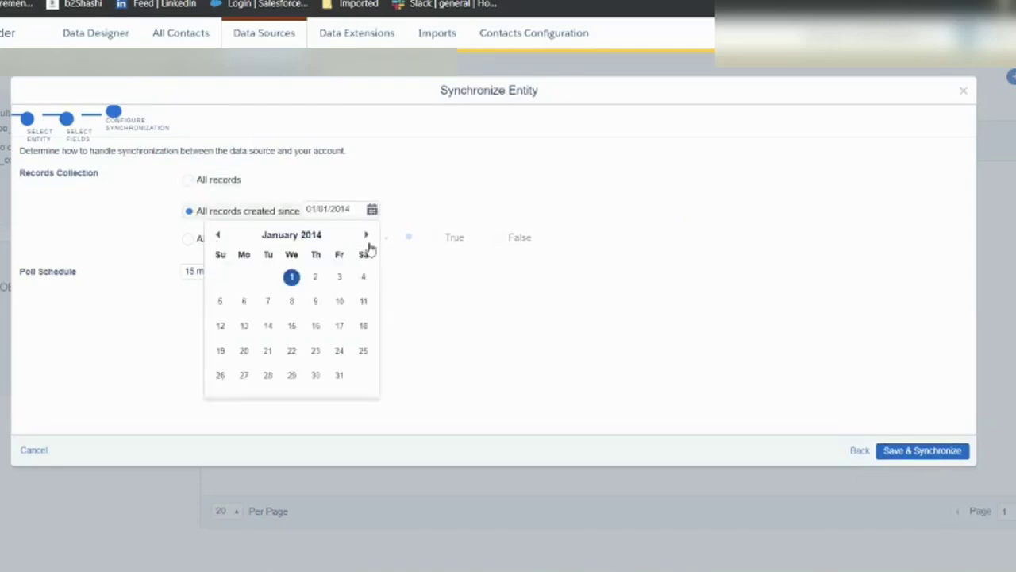
click(341, 380)
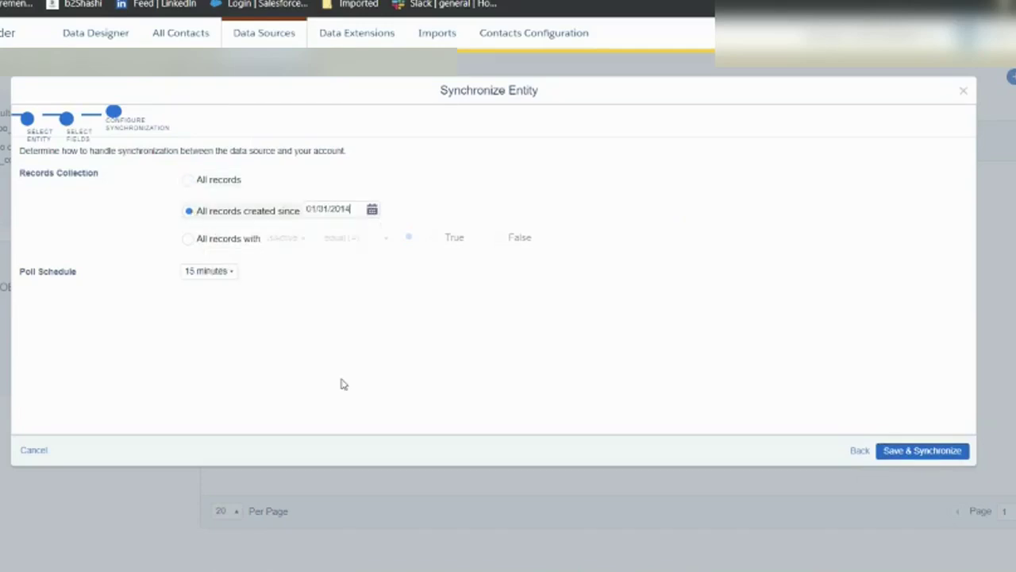
click(372, 210)
click(222, 237)
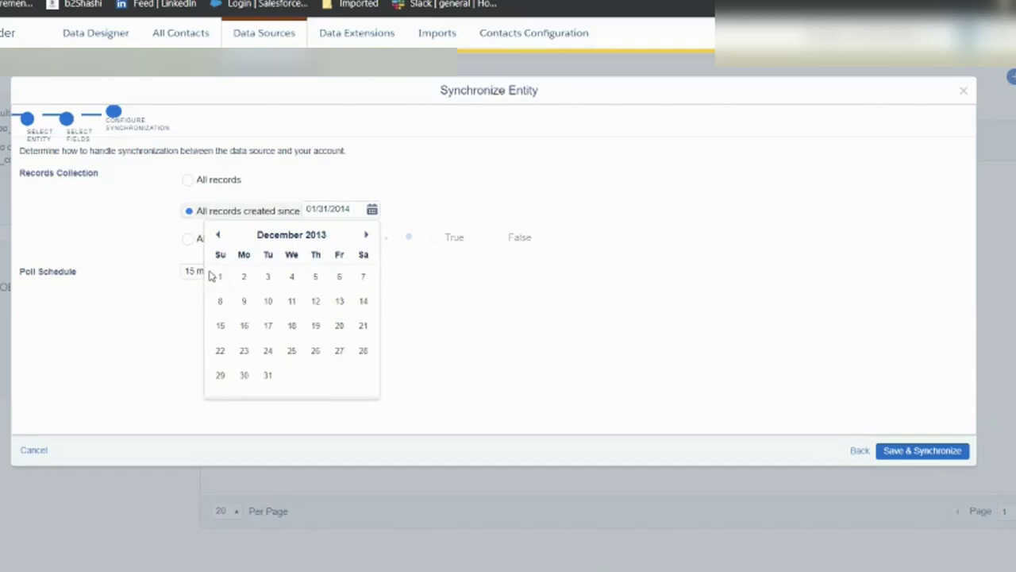
click(219, 278)
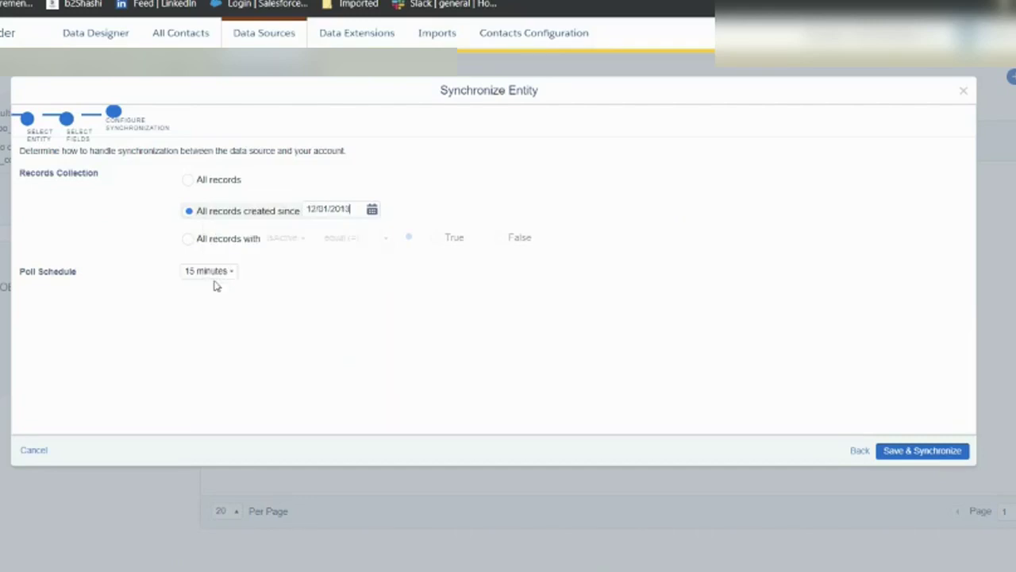
Set the records collection to all records with IsActive, operator equal (=), and cancel the User entity synchronization
click(190, 240)
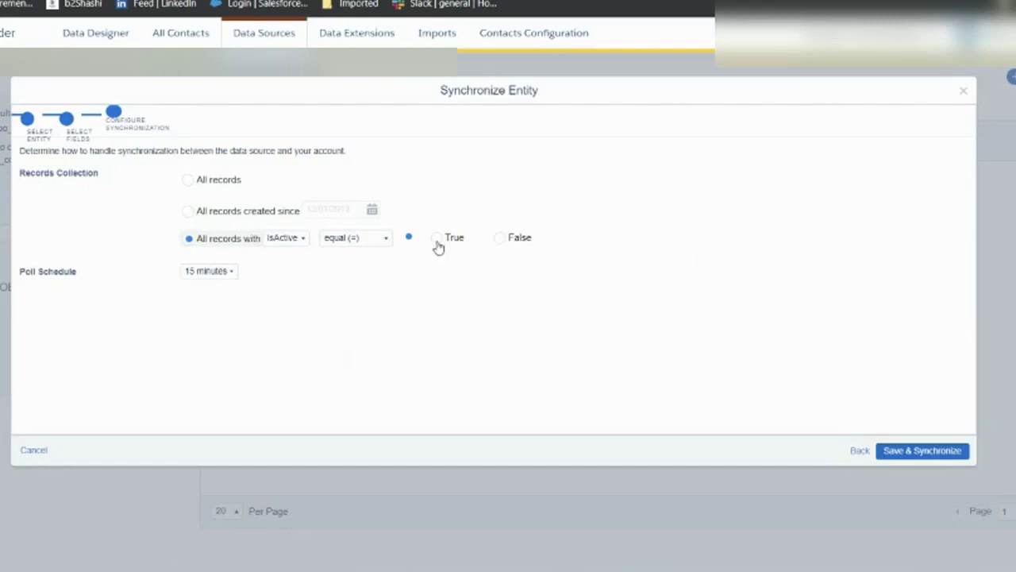
click(345, 241)
click(355, 256)
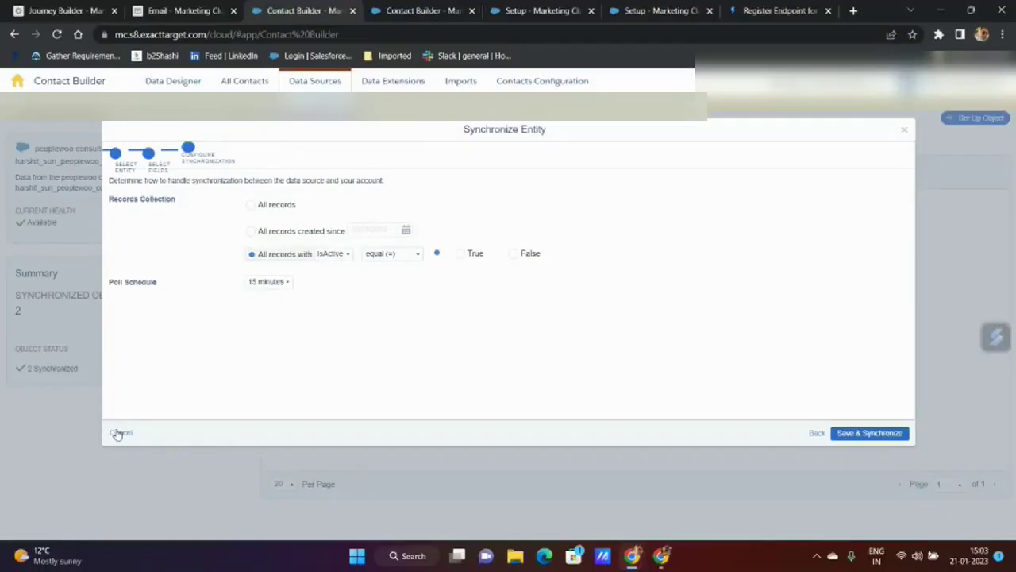
click(34, 449)
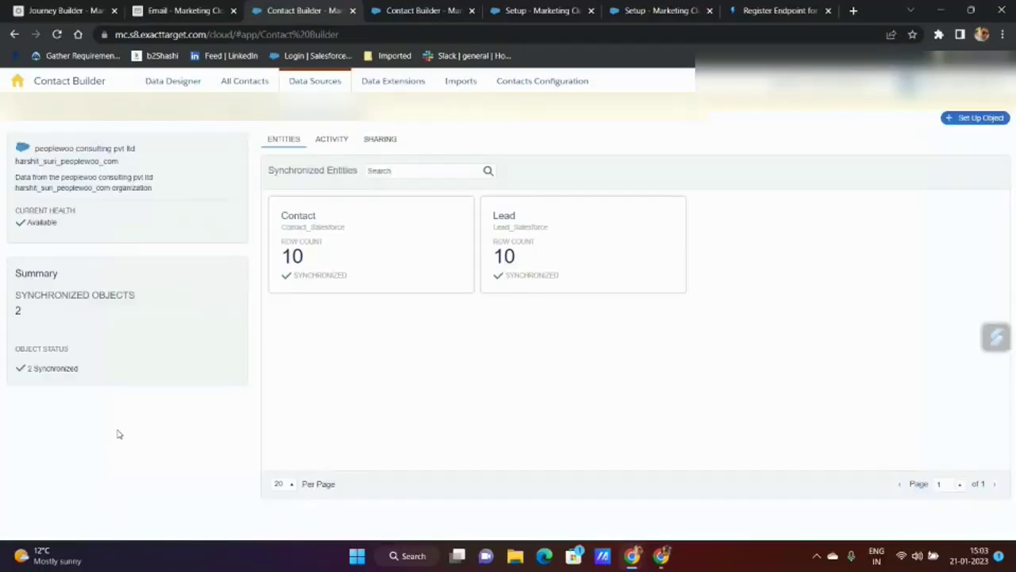
Open the synchronized Contact entity and examine its available fields in the field editor
click(369, 260)
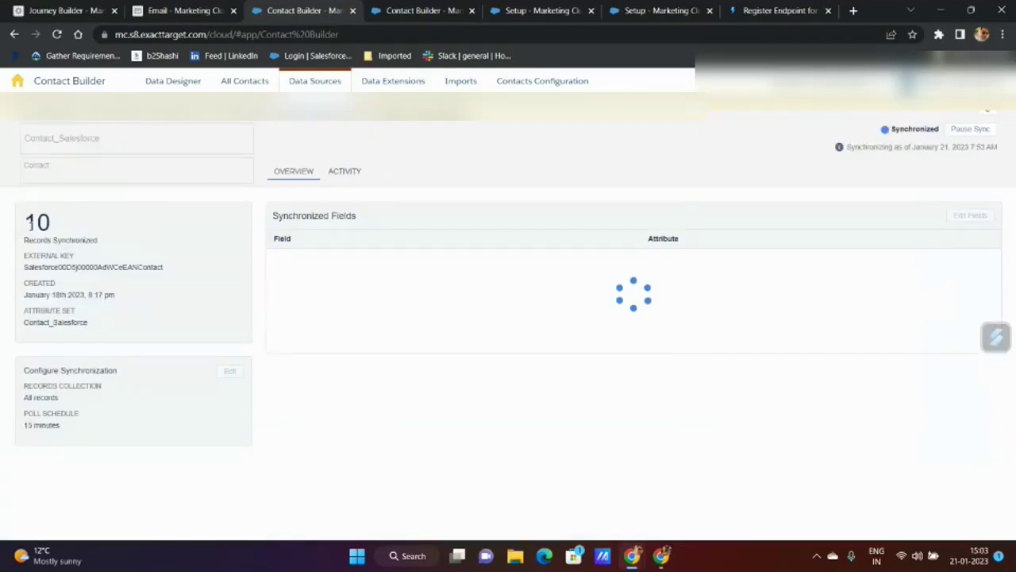
drag(28, 223, 54, 235)
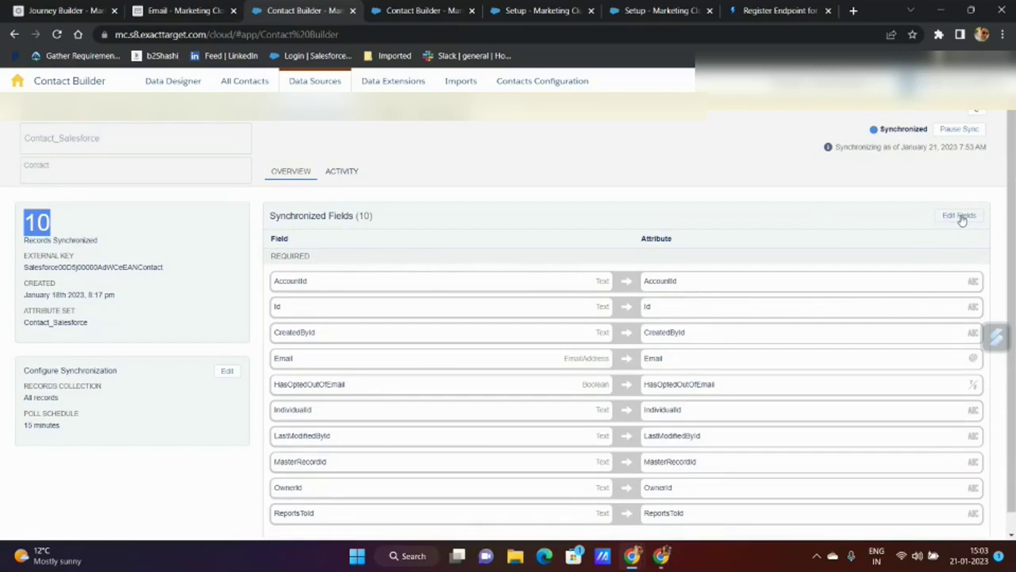
click(959, 216)
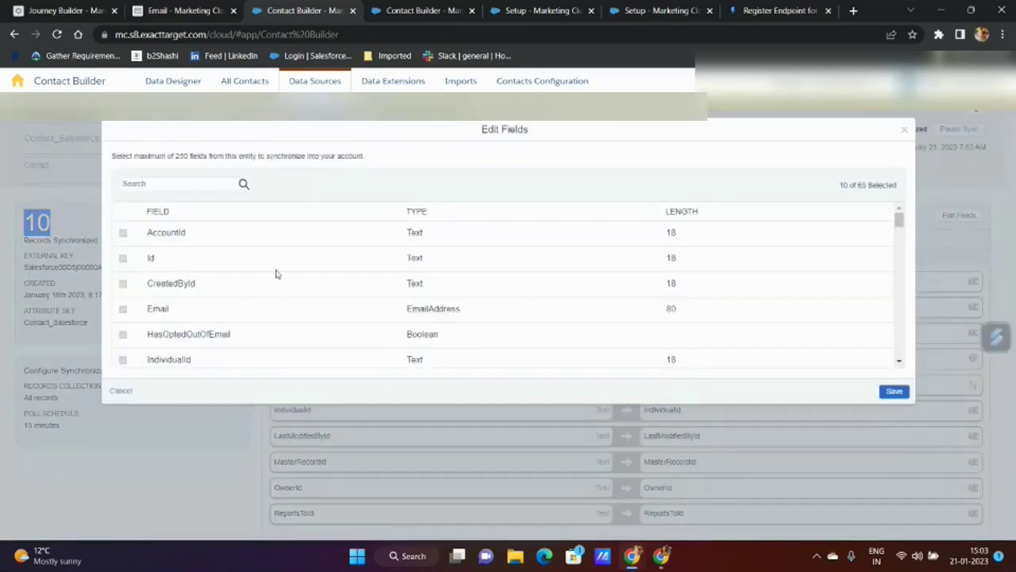
scroll(254, 262, down, 2)
scroll(242, 257, down, 10)
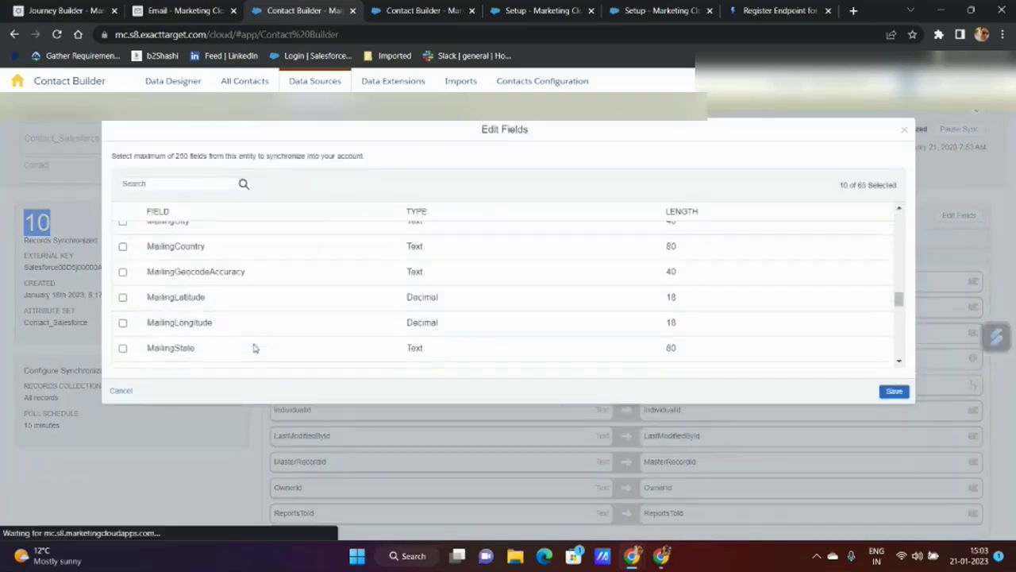
scroll(254, 347, down, 8)
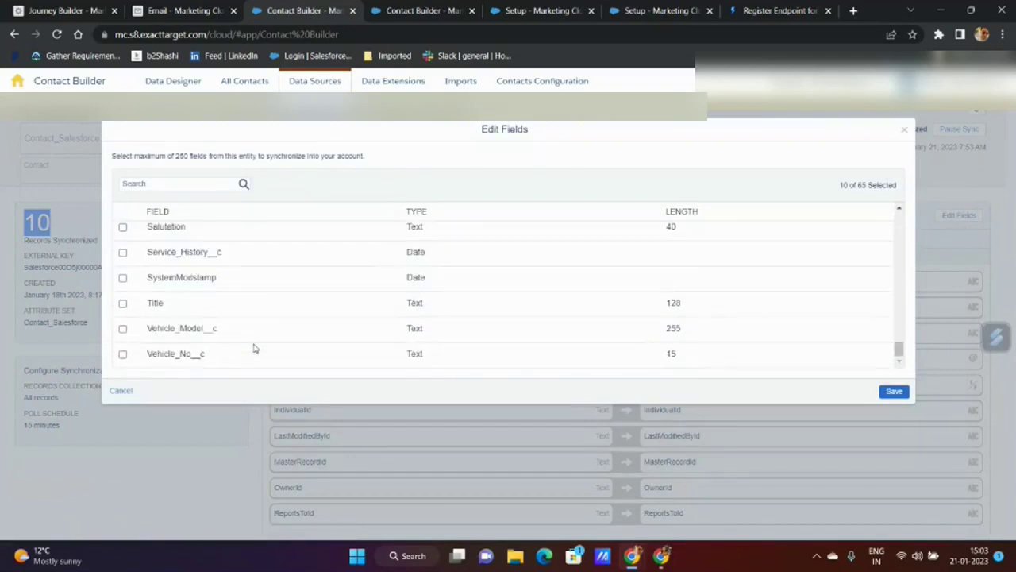
scroll(211, 317, up, 4)
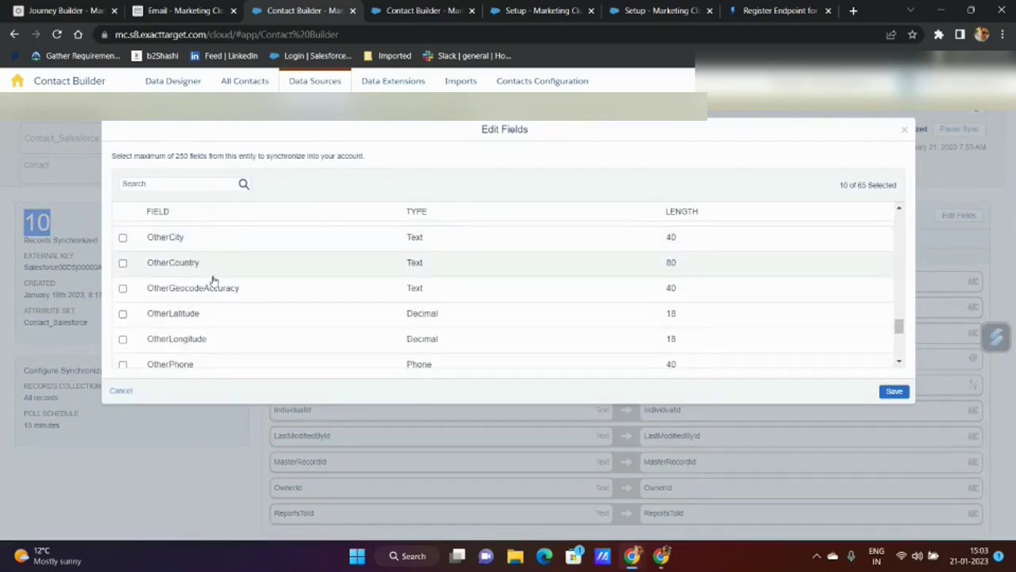
Search the Contact entity's fields for city, then for country, and clear the search text
click(183, 184)
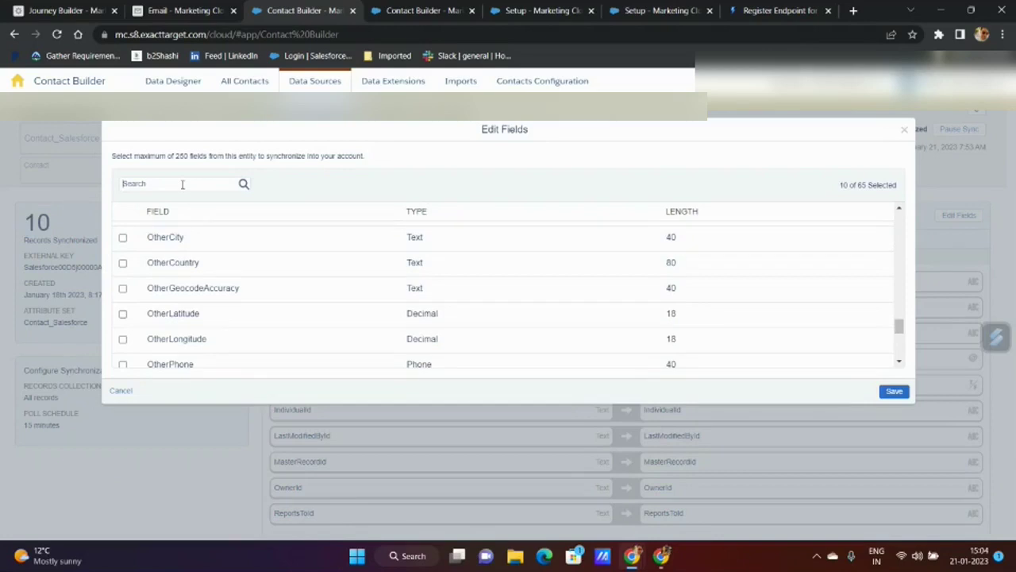
text(city)
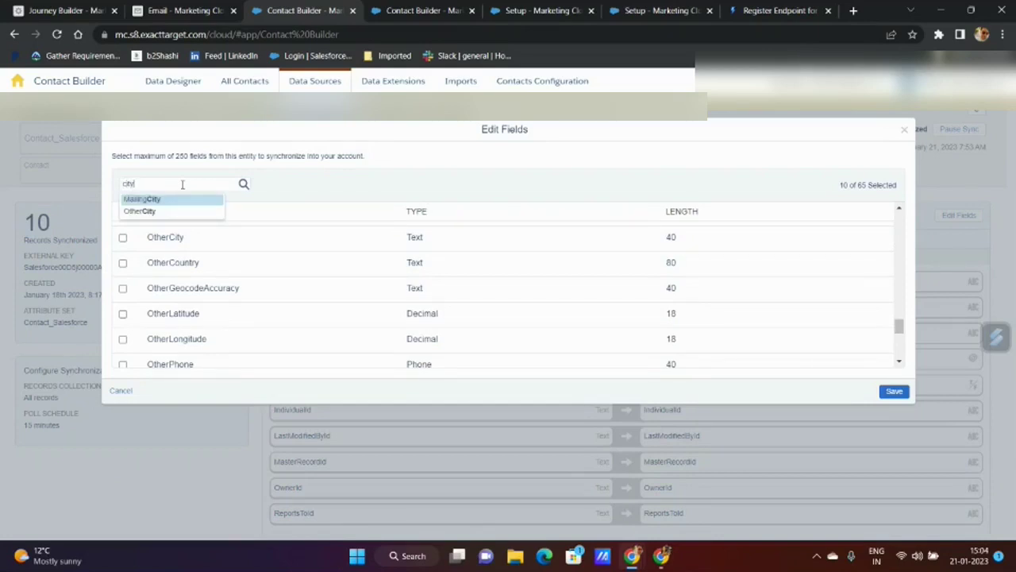
key(BackSpace)
key(BackSpace)
key(BackSpace)
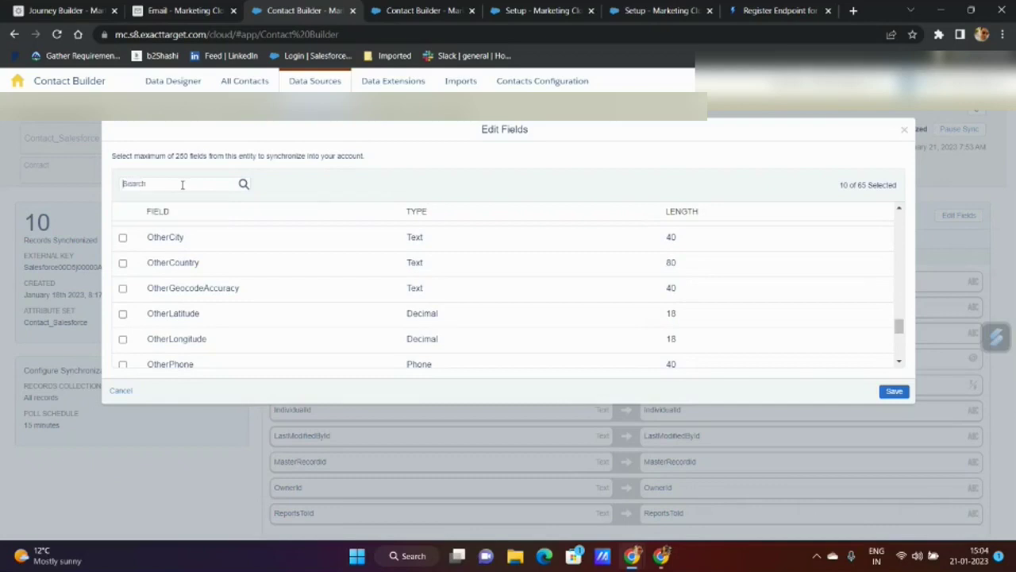
text(country)
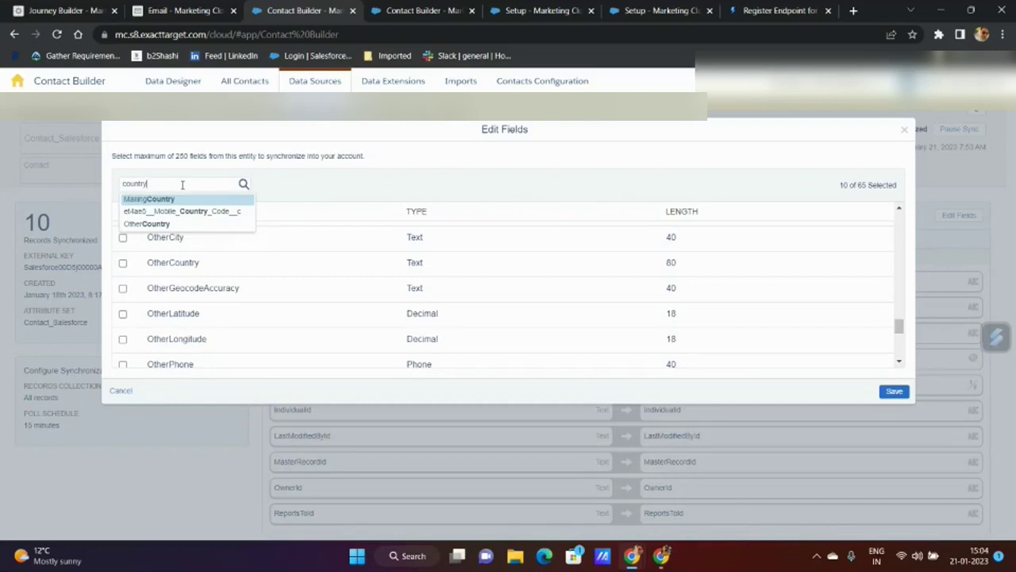
key(BackSpace)
key(BackSpace)
key(BackSpace)
key(BackSpace)
key(BackSpace)
Search the Contact fields for phone, filter the list to MobilePhone, and clear the filter
text(phone)
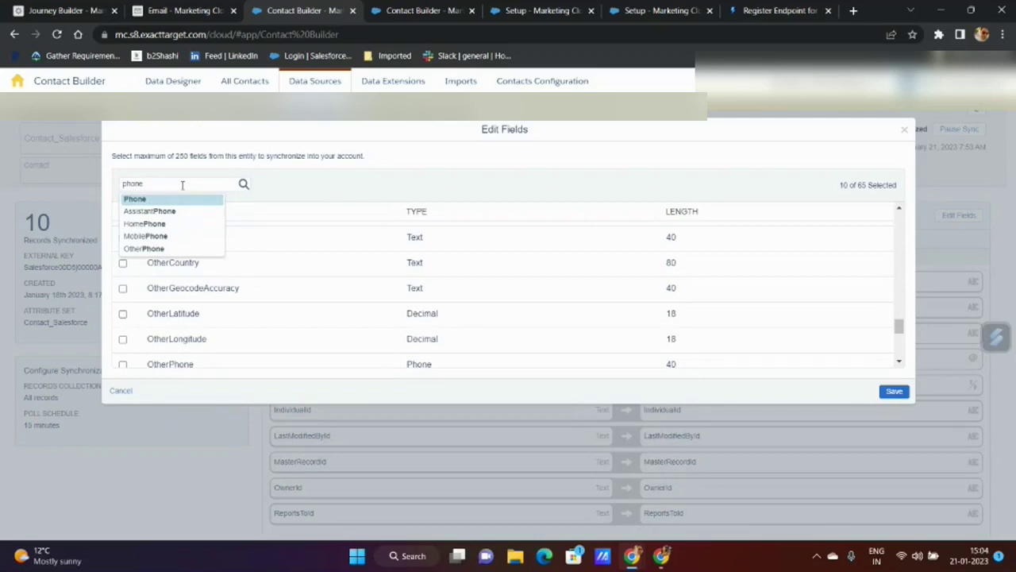
click(143, 236)
click(243, 184)
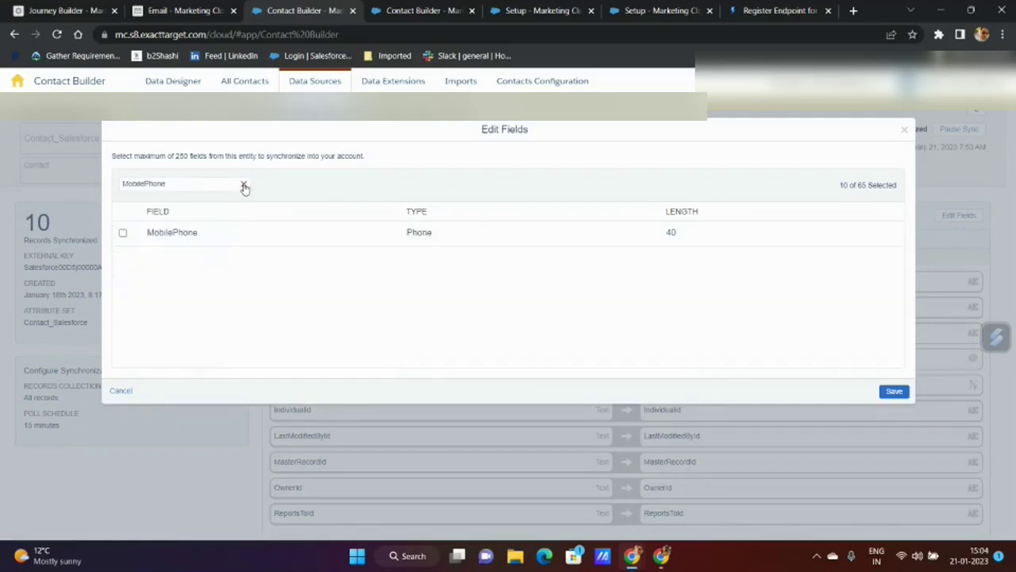
click(123, 234)
click(244, 184)
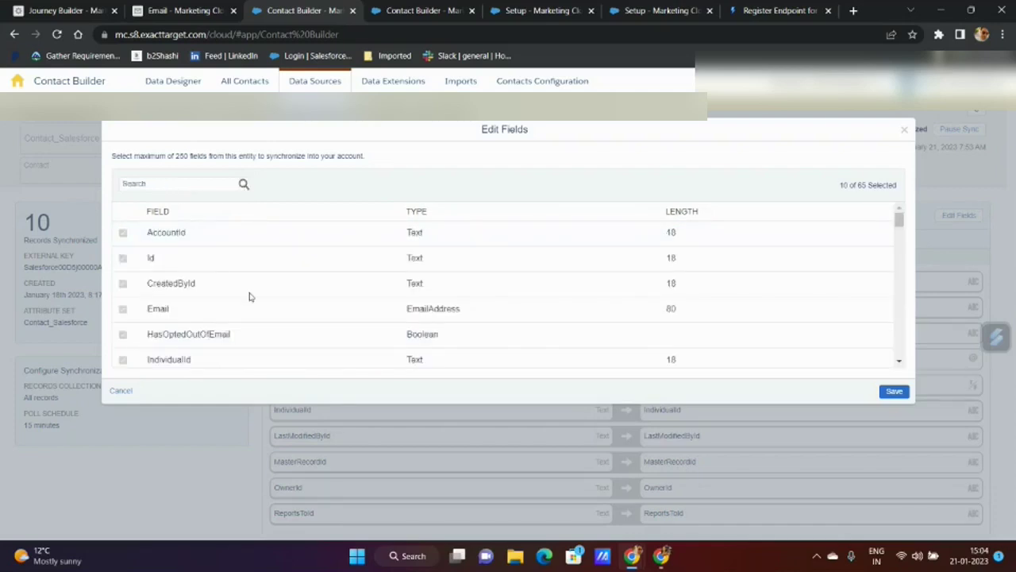
Examine which Contact fields are required and which optional ones can be added to the synchronization
scroll(249, 295, down, 1)
scroll(249, 296, up, 1)
scroll(167, 297, down, 2)
scroll(306, 291, down, 1)
scroll(224, 310, down, 4)
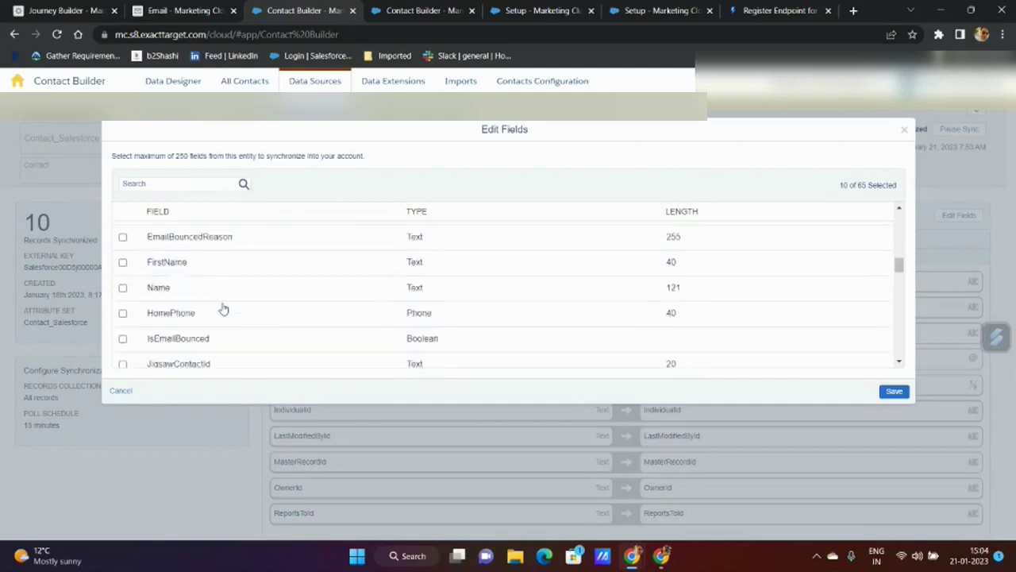
scroll(224, 310, up, 6)
scroll(224, 310, down, 2)
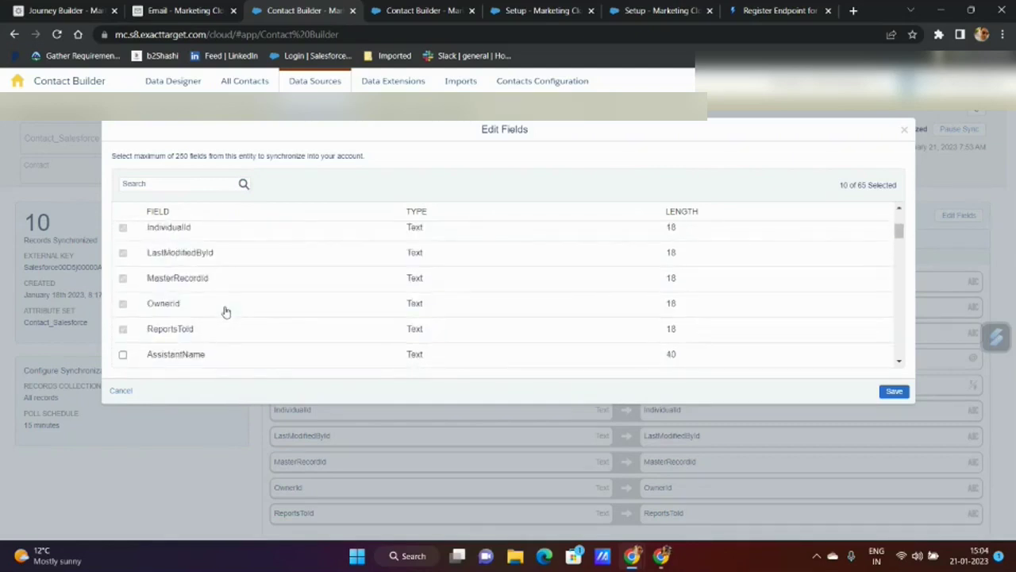
scroll(200, 318, up, 2)
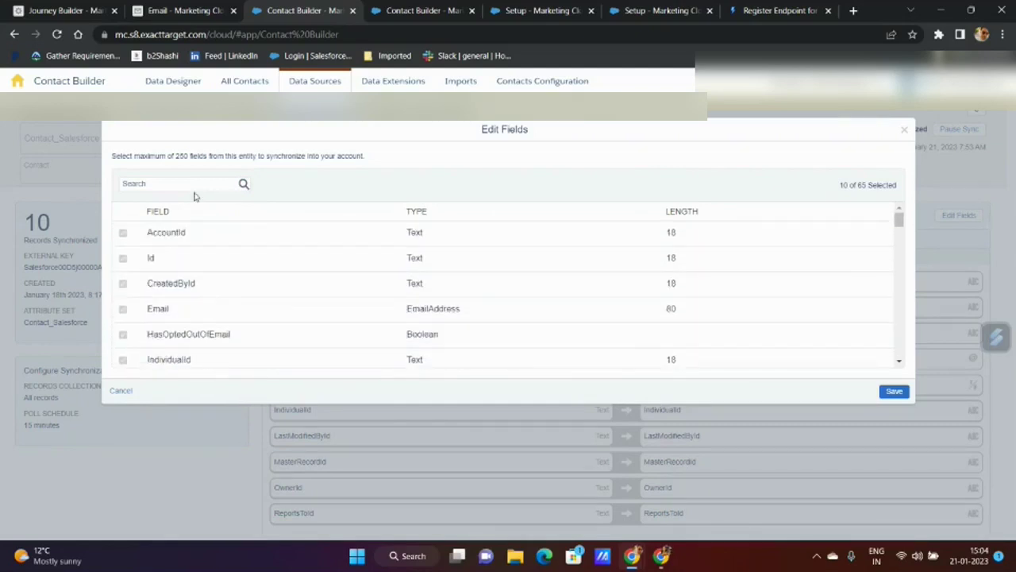
Filter the Contact fields by Email and examine the email-related fields, including EmailBouncedDate
text(email)
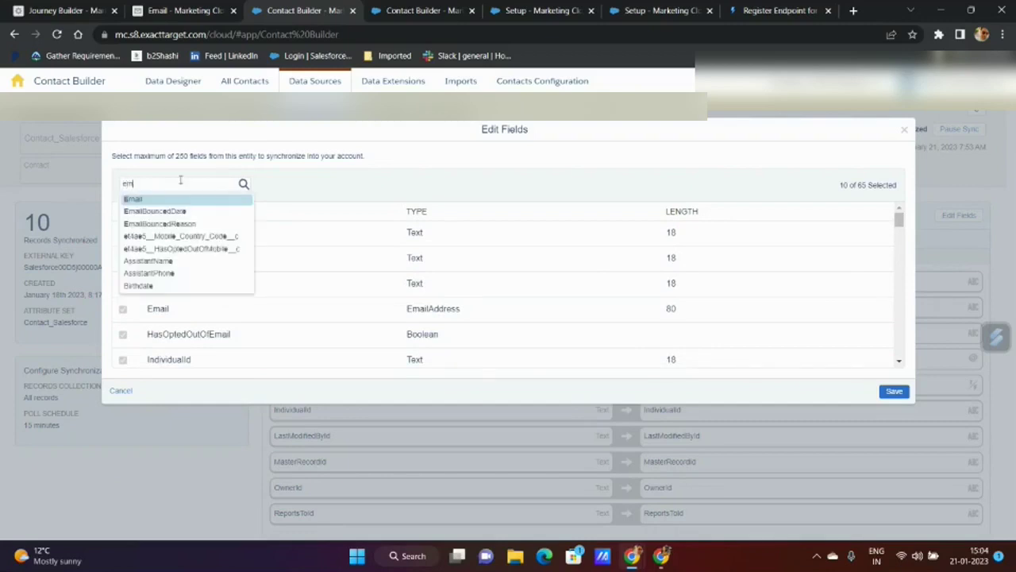
click(132, 199)
click(244, 185)
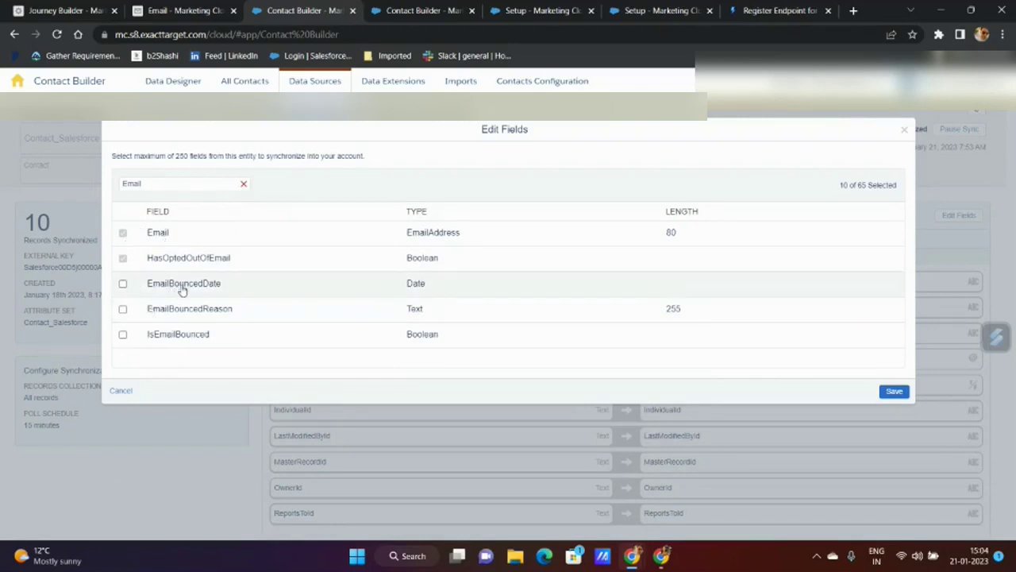
click(122, 285)
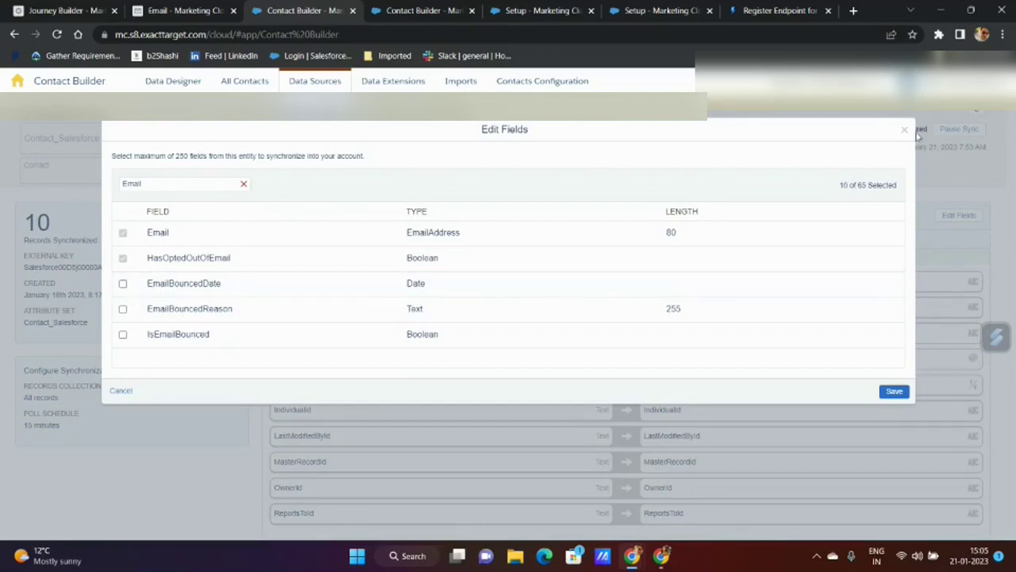
Switch to Journey Builder and add a Decision Split after the Salesforce Data Entry Demo email in the Salesforce_Data_Entry journey
key(ctrl+Page_Up)
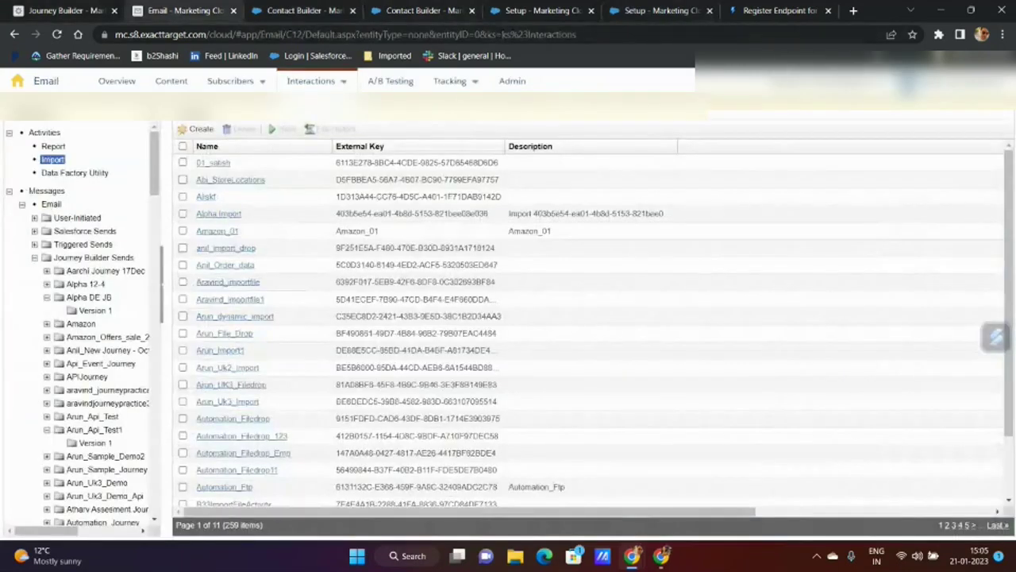
key(ctrl+Page_Up)
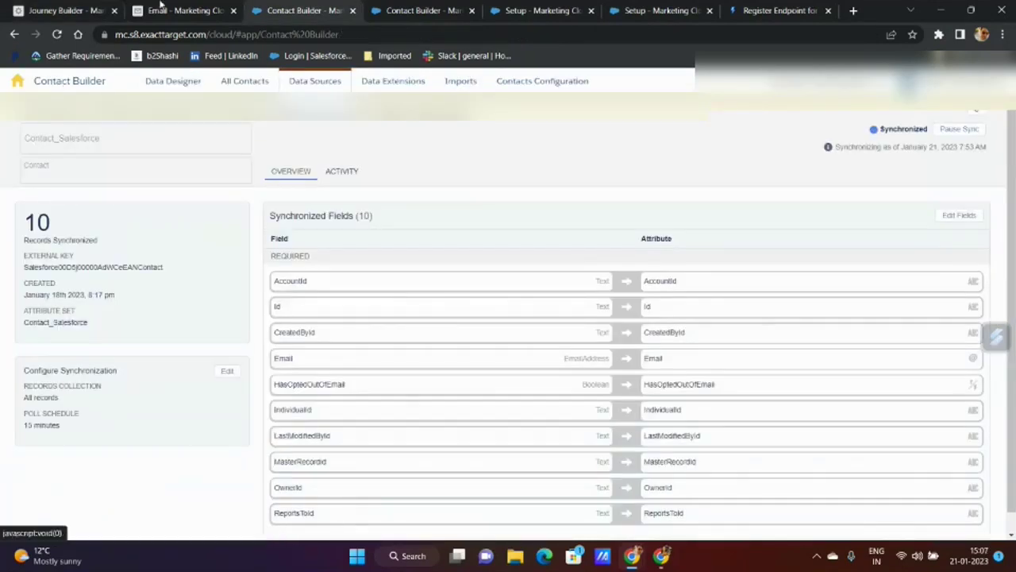
click(161, 9)
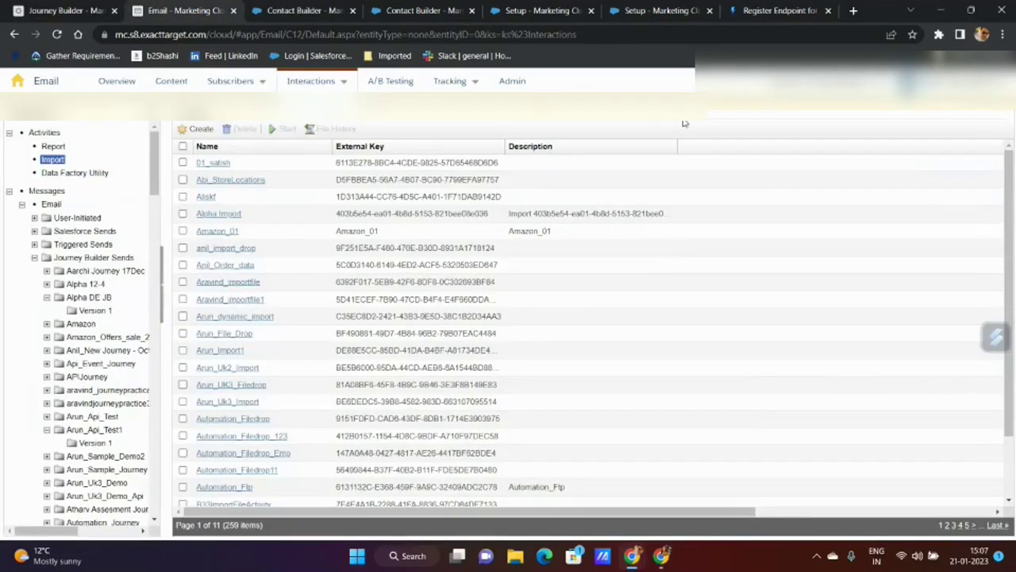
click(83, 8)
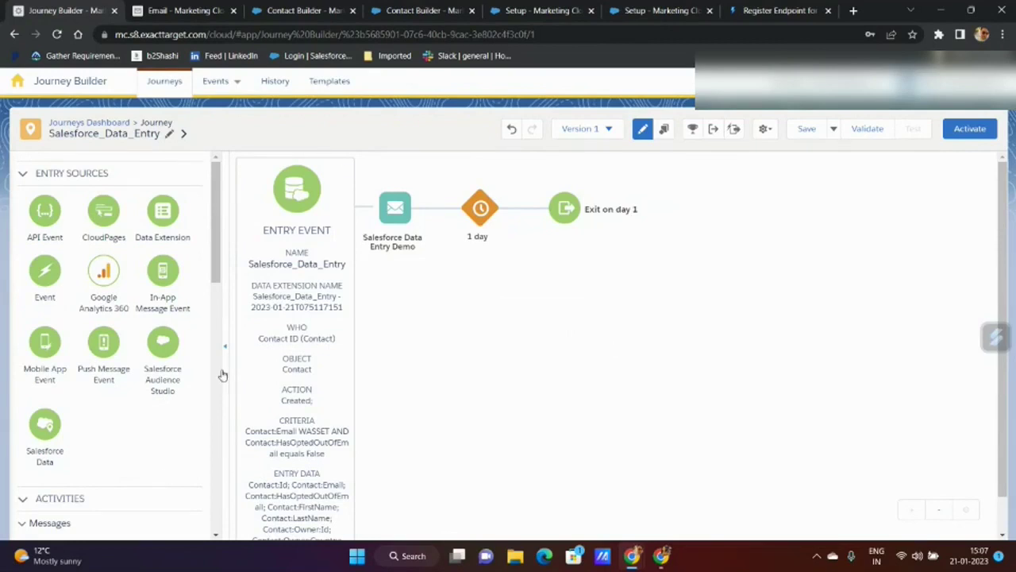
scroll(148, 392, down, 3)
scroll(147, 392, down, 3)
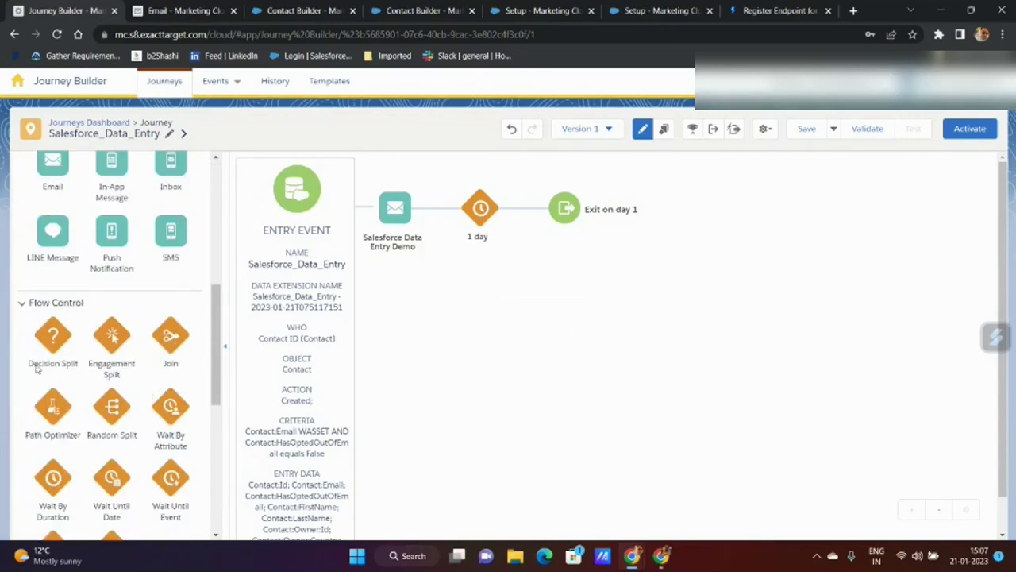
drag(48, 340, 431, 209)
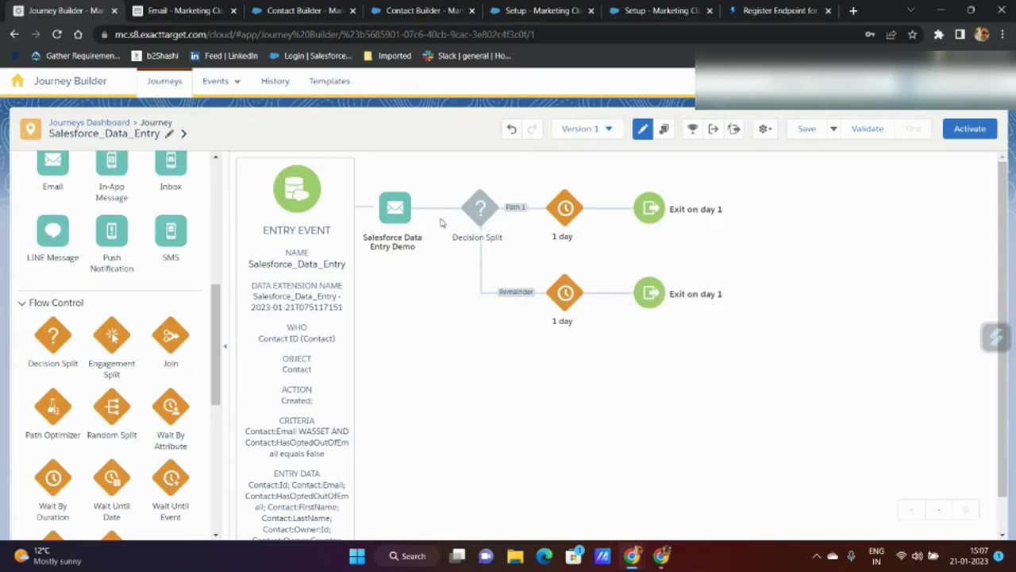
Define Path 1 of the Decision Split as Contact:HasOptedOutOfEmail is True, using the Salesforce_Data_Entry attributes from Journey Data, and return to the split summary
mouse_move(403, 219)
mouse_move(312, 250)
click(480, 208)
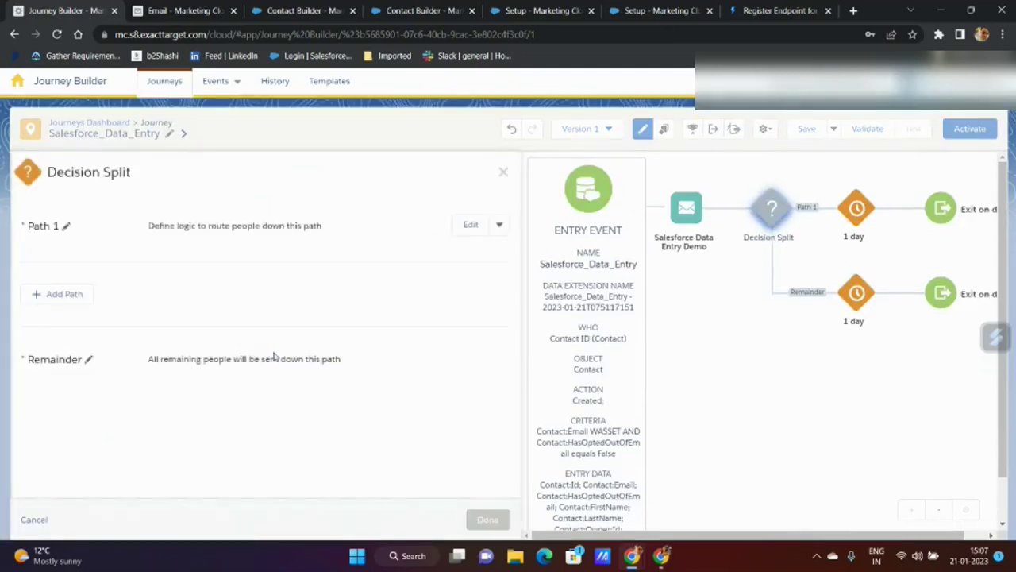
click(470, 227)
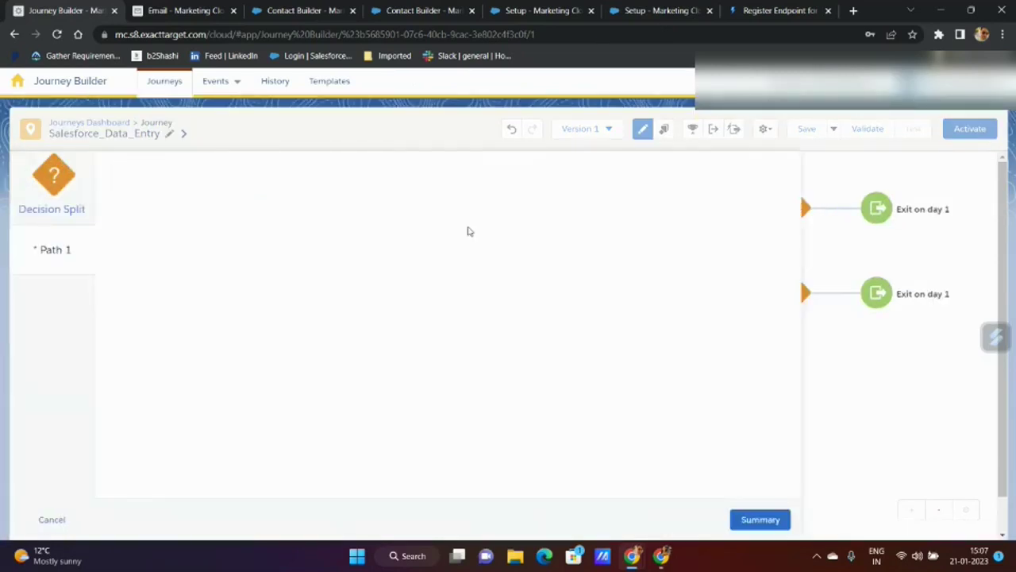
click(158, 277)
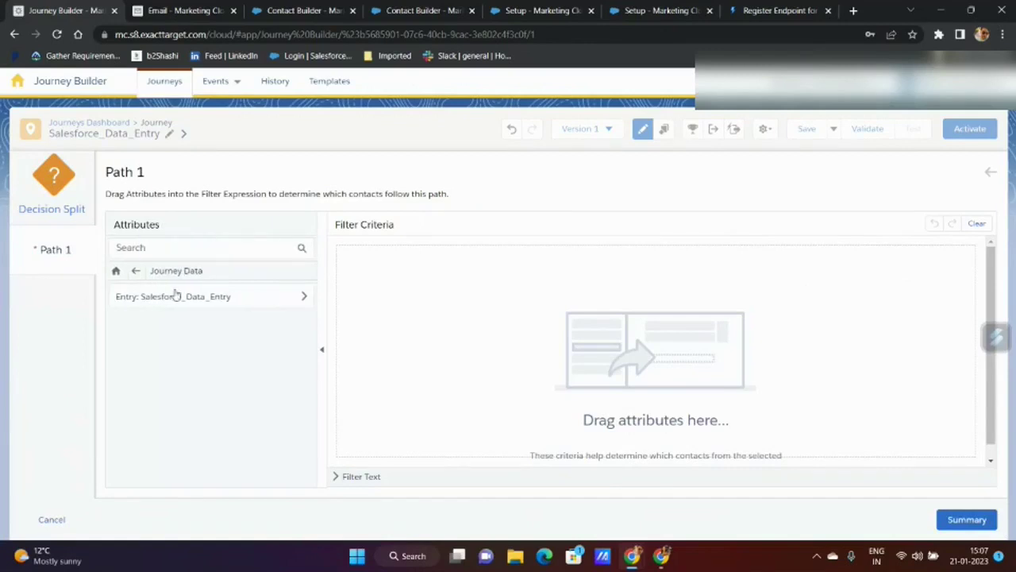
click(179, 297)
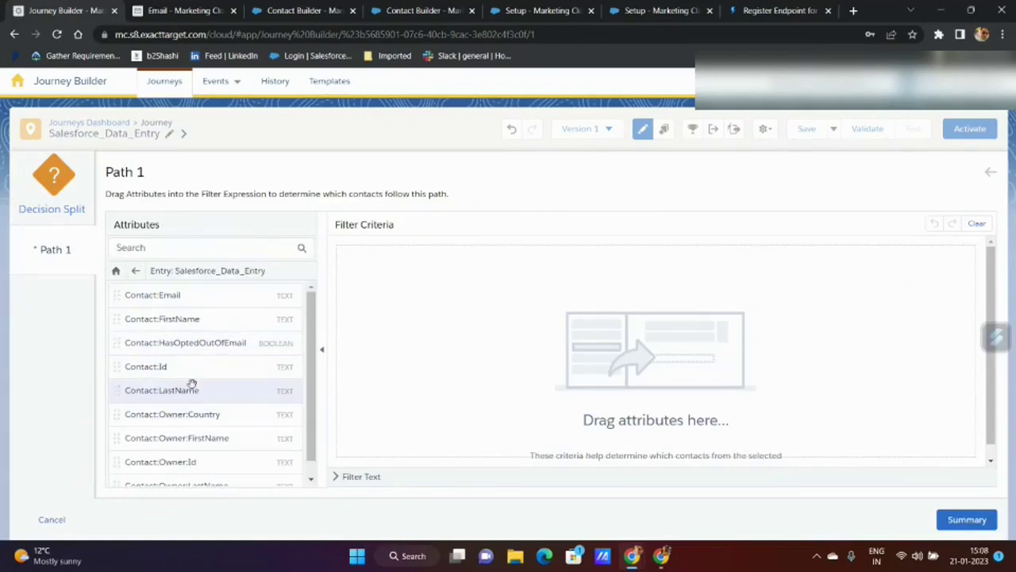
drag(188, 343, 500, 277)
click(500, 253)
click(545, 282)
click(640, 286)
click(645, 308)
click(965, 309)
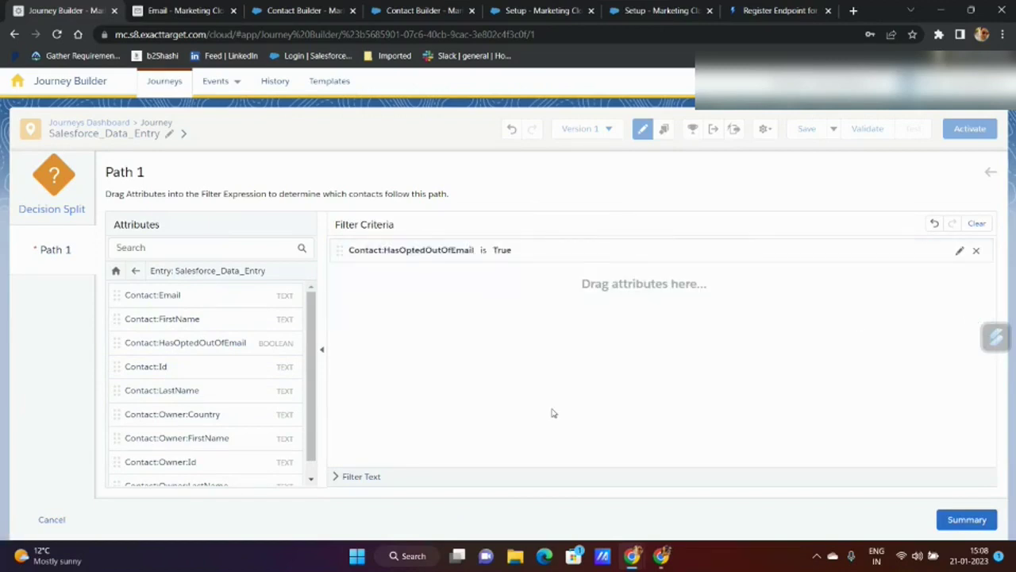
click(969, 525)
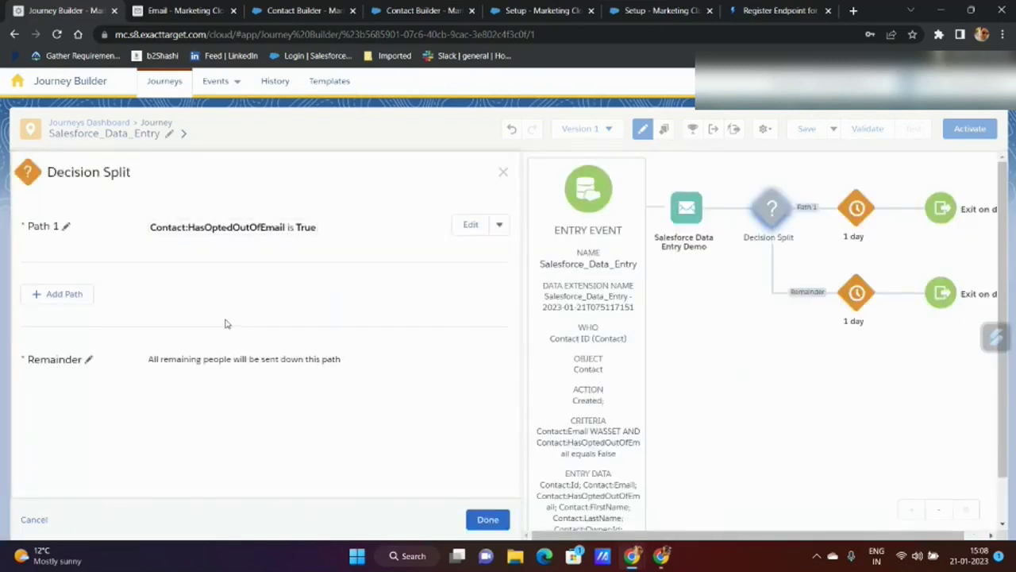
Reopen the Path 1 criteria and view the attribute groups under Contact Data, returning to the top-level attribute list
click(476, 226)
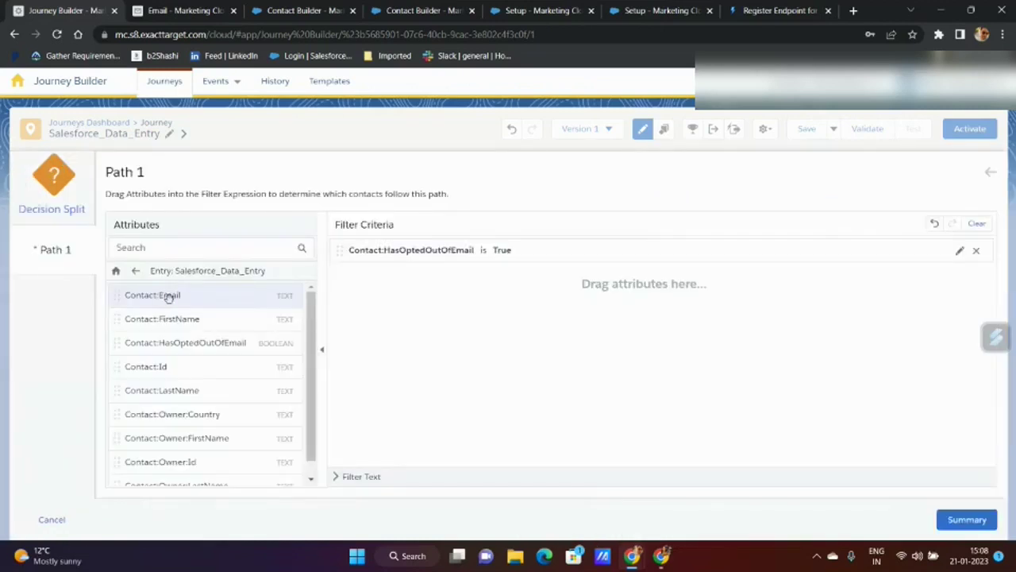
click(135, 272)
click(135, 272)
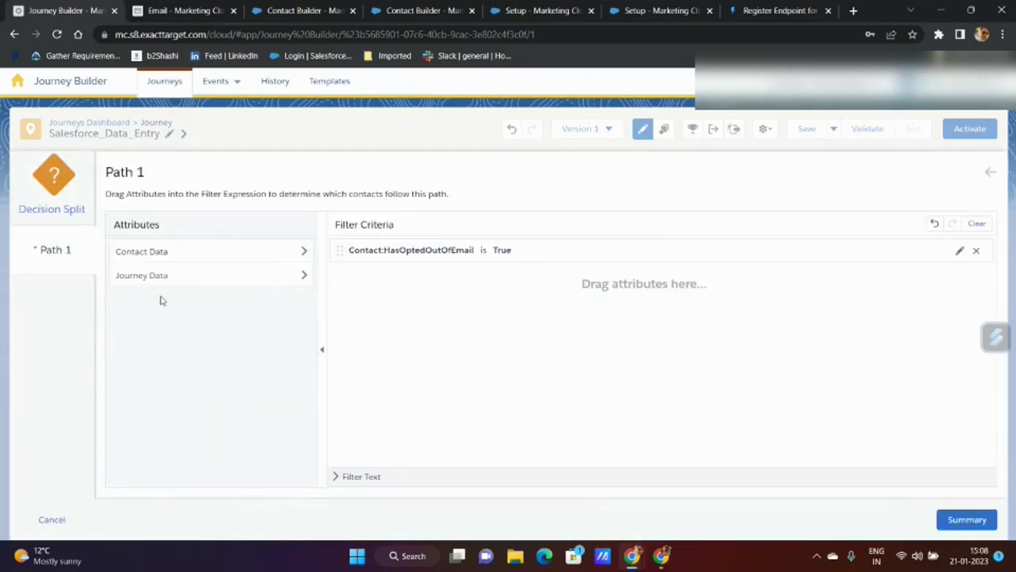
click(146, 251)
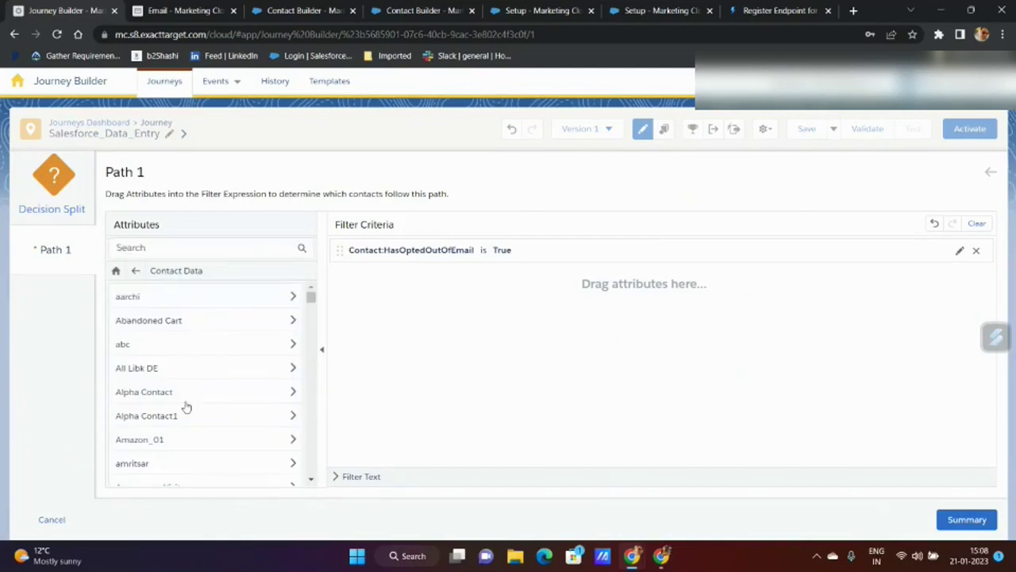
click(135, 272)
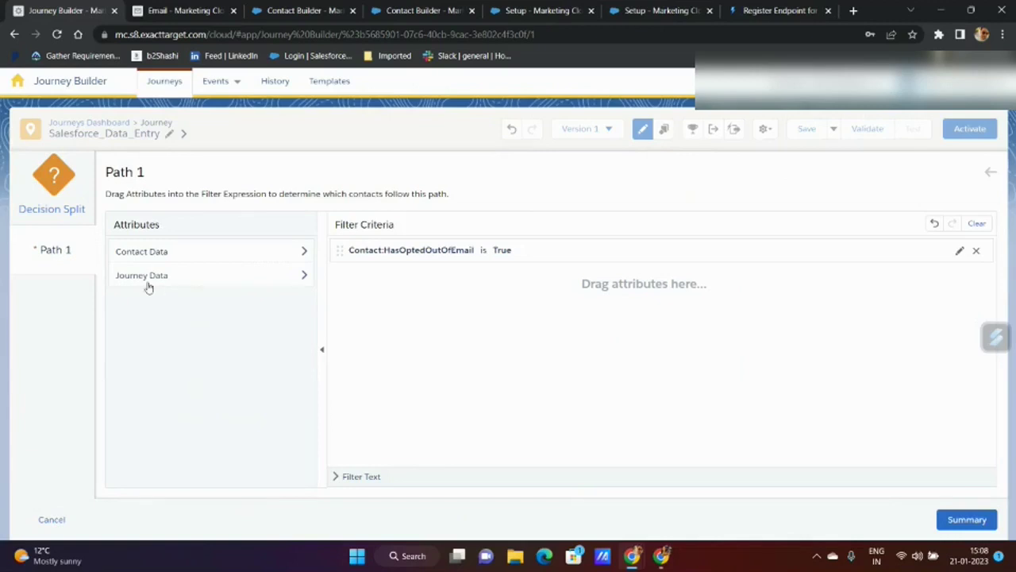
Switch to Email Studio and start creating a new import activity under Interactions
click(152, 6)
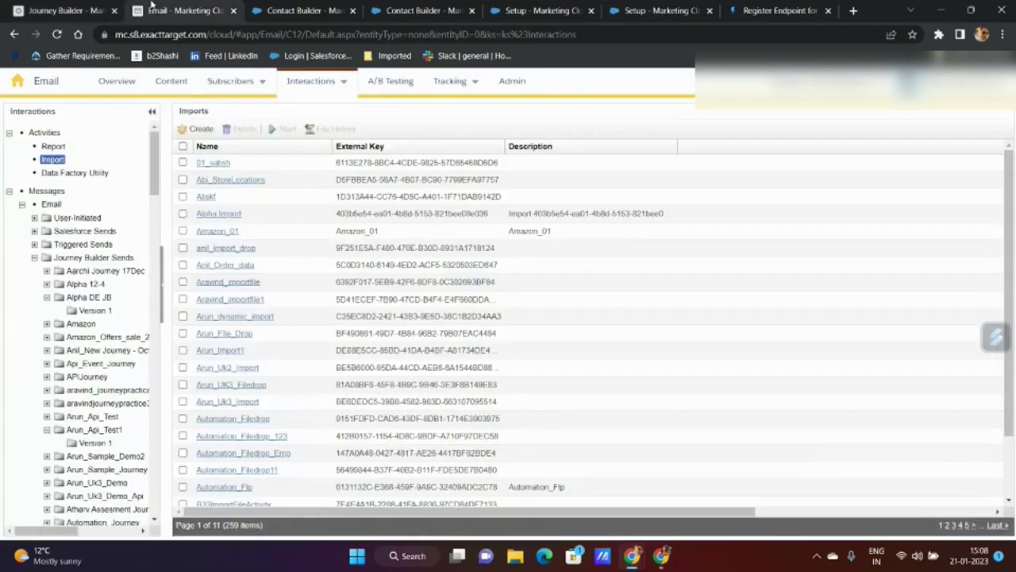
mouse_move(238, 84)
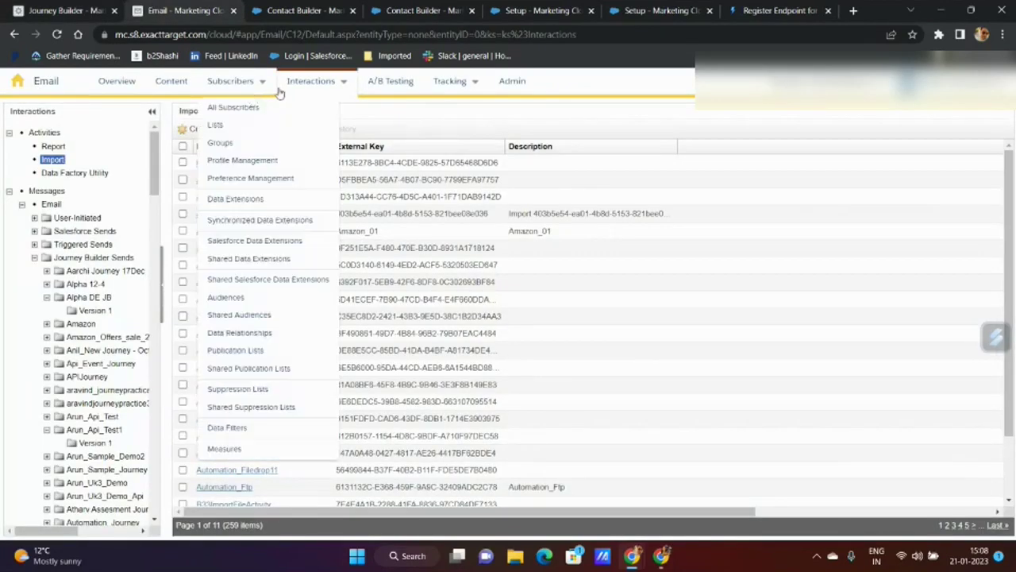
mouse_move(326, 86)
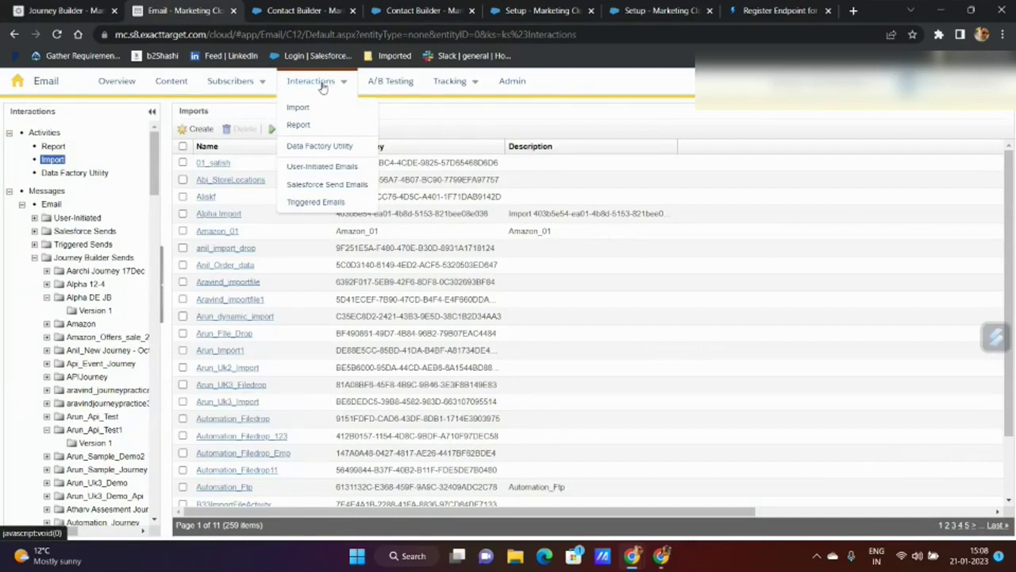
click(310, 111)
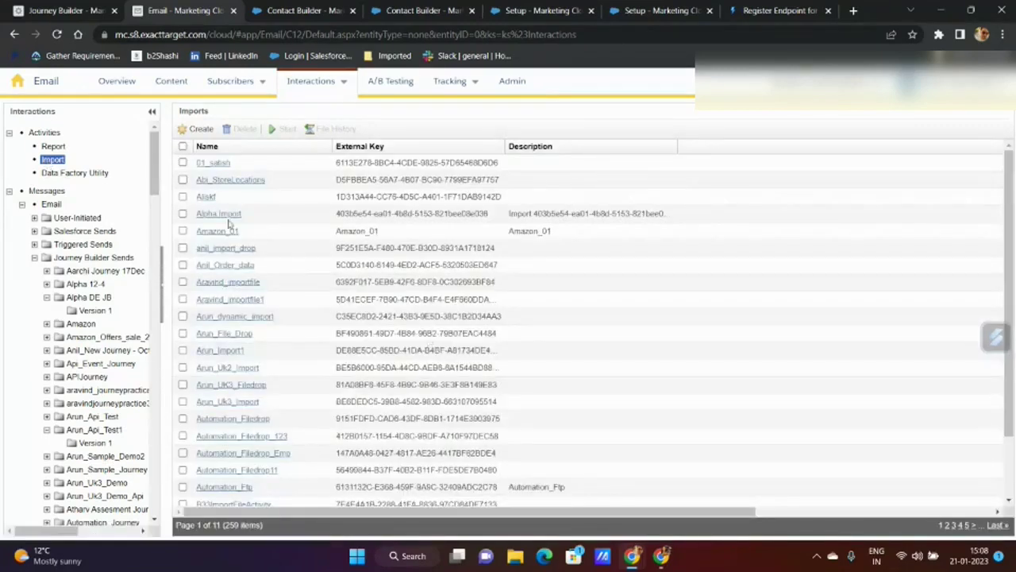
click(201, 130)
Name the new import "Contact Salesforce Entry Data"
click(213, 178)
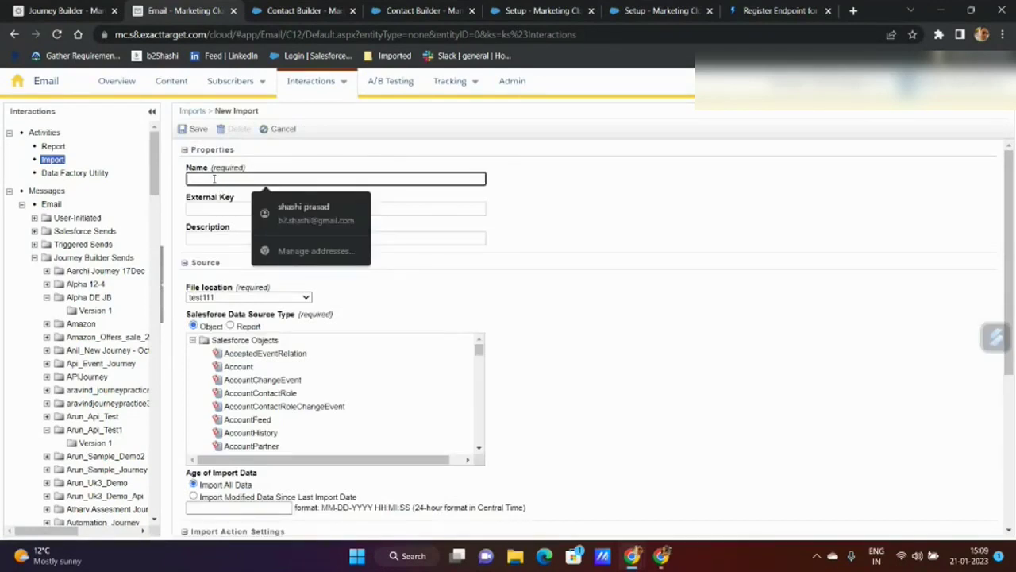
text(ContactSalesf)
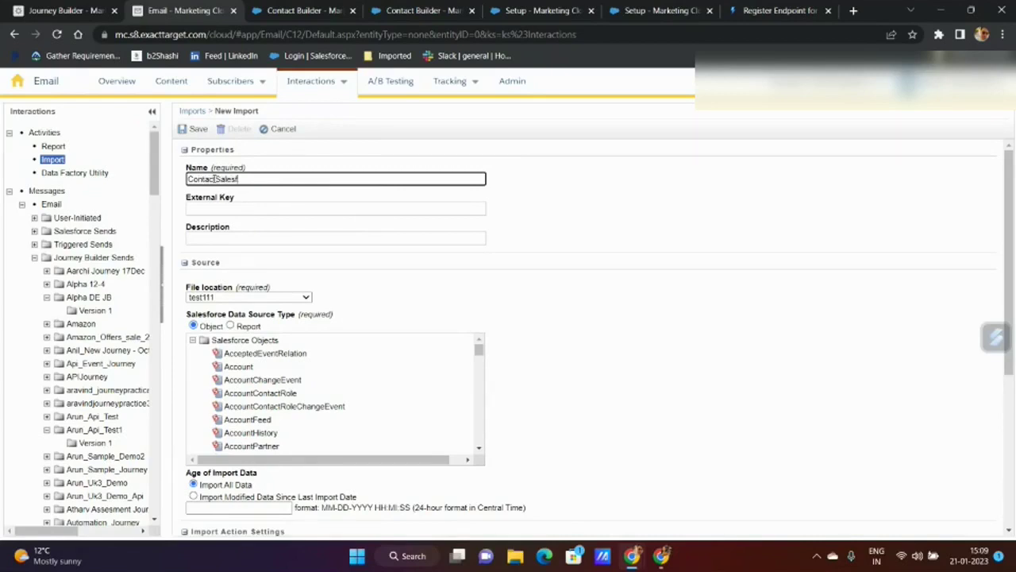
key(BackSpace)
key(BackSpace)
key(BackSpace)
text(Salesforce En)
click(276, 233)
click(247, 235)
click(771, 275)
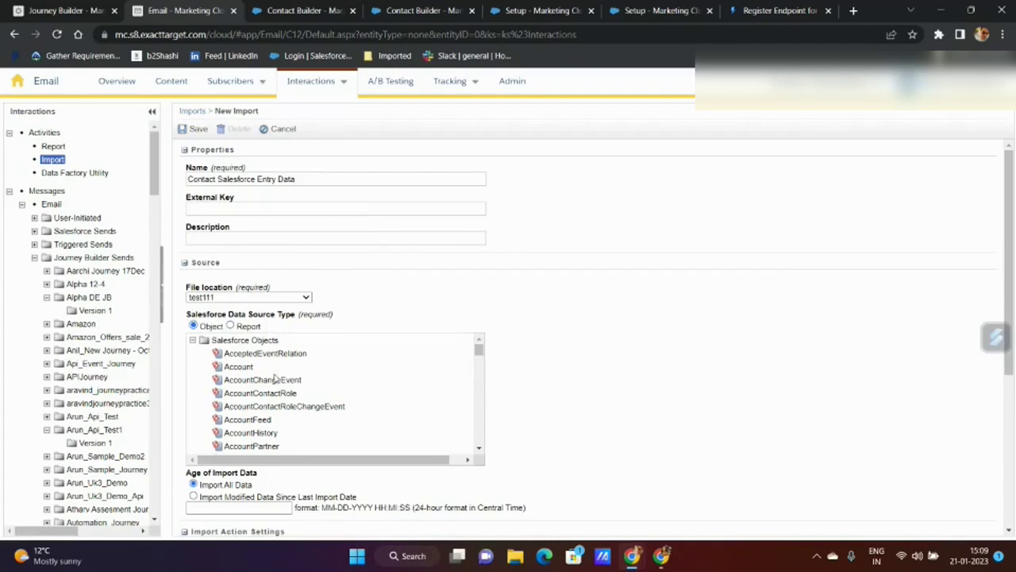
Choose the Contact object as the import's Salesforce data source, opening its data extension customization
scroll(274, 379, down, 10)
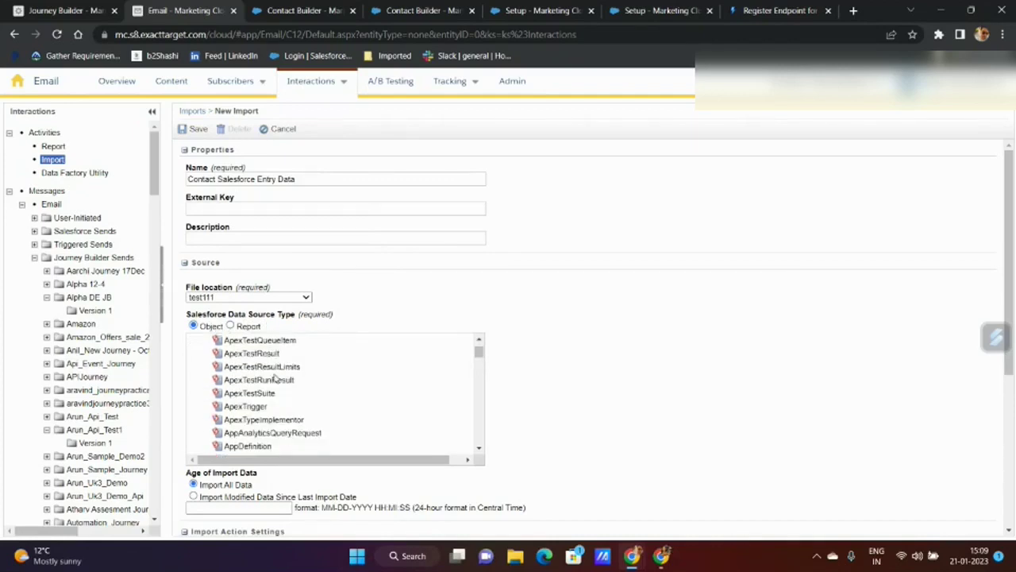
scroll(275, 380, down, 15)
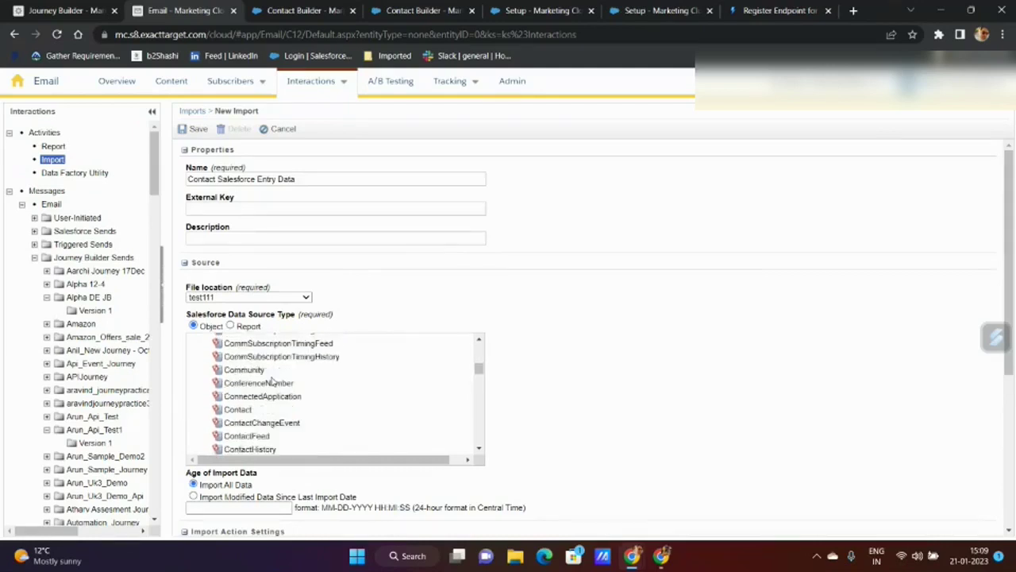
click(238, 406)
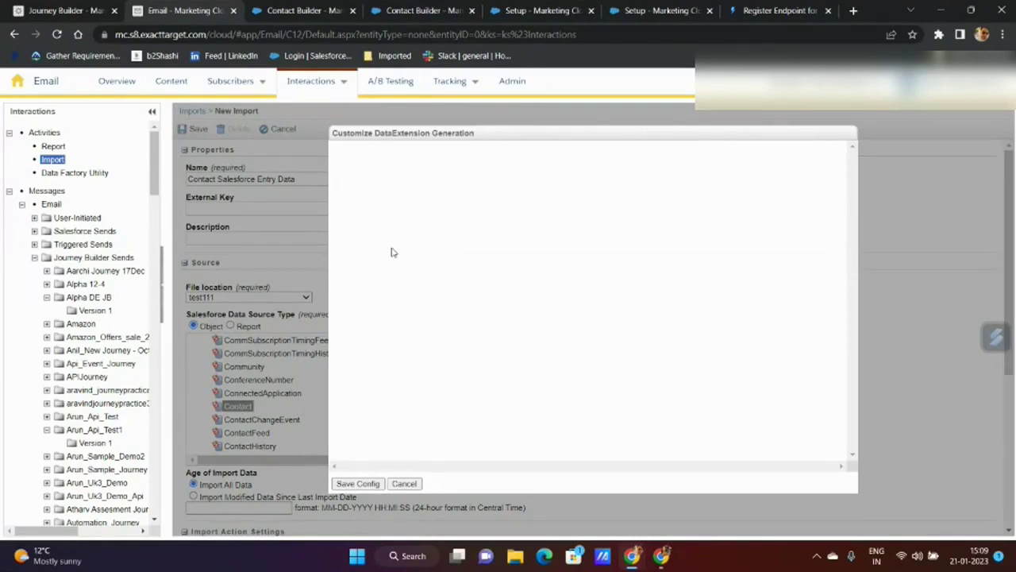
scroll(418, 350, down, 2)
scroll(420, 353, up, 3)
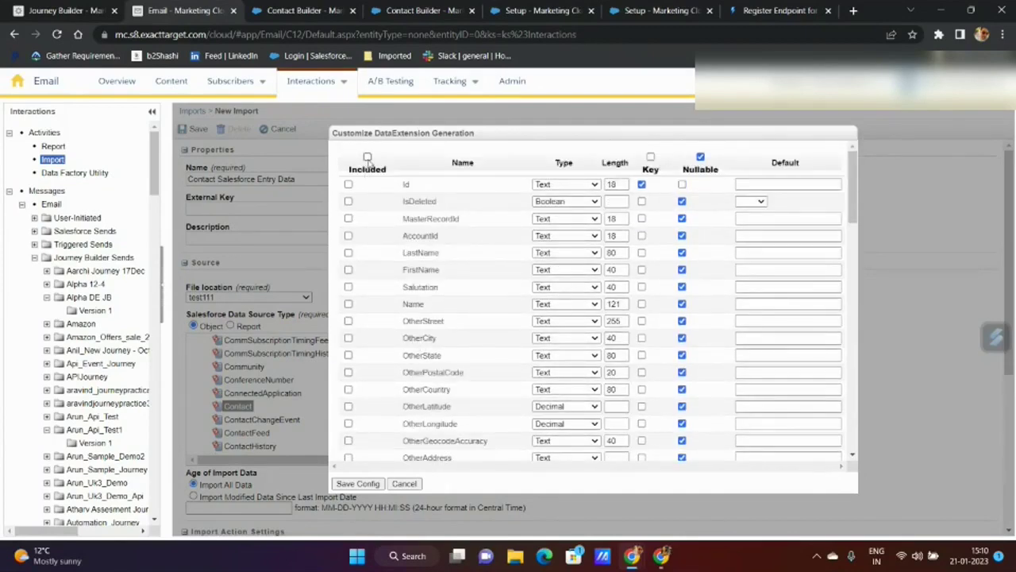
Include only the LastName, FirstName and Id fields in the generated data extension
click(368, 157)
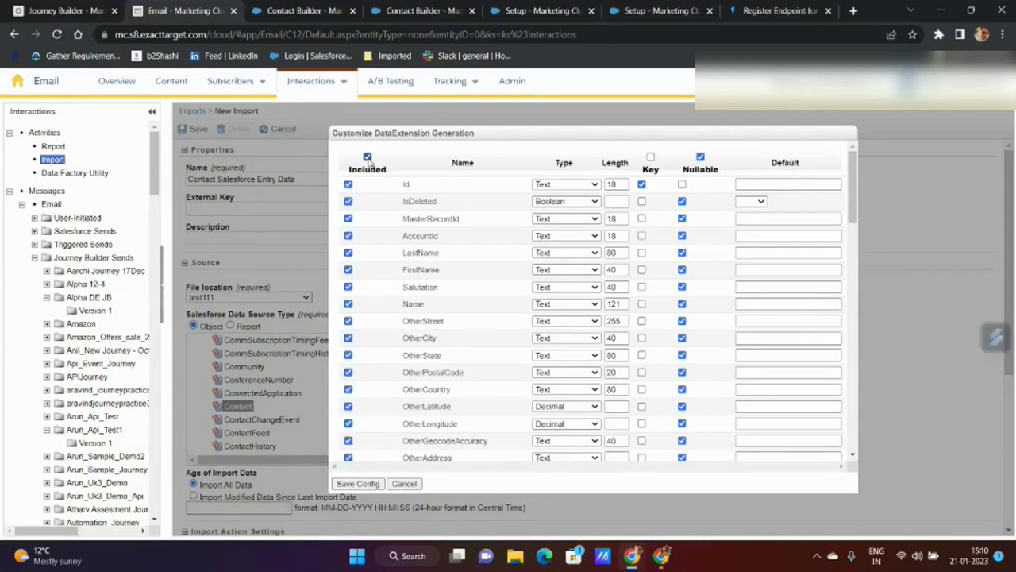
click(368, 157)
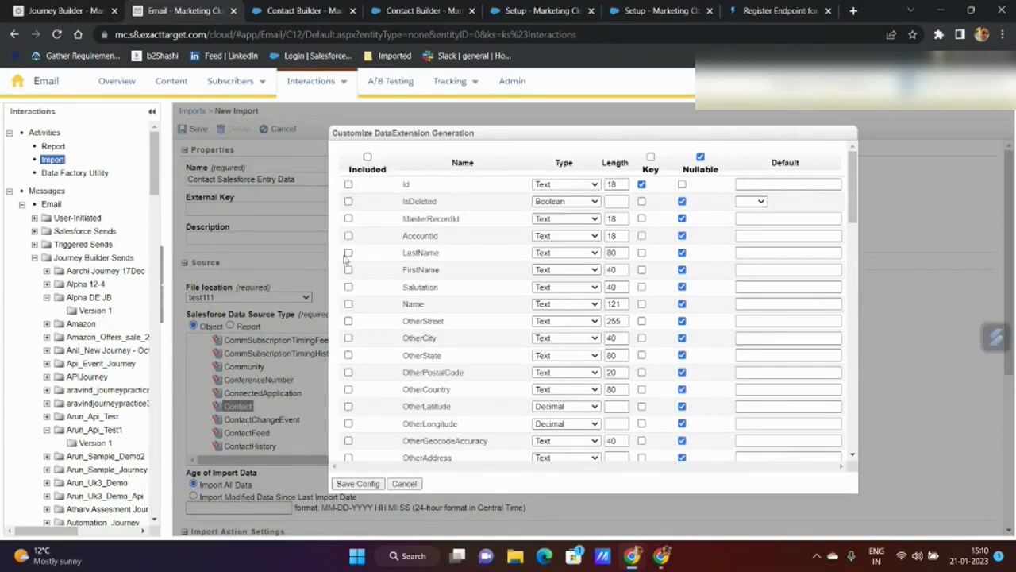
click(348, 253)
scroll(375, 407, down, 3)
scroll(375, 404, up, 3)
scroll(420, 267, down, 5)
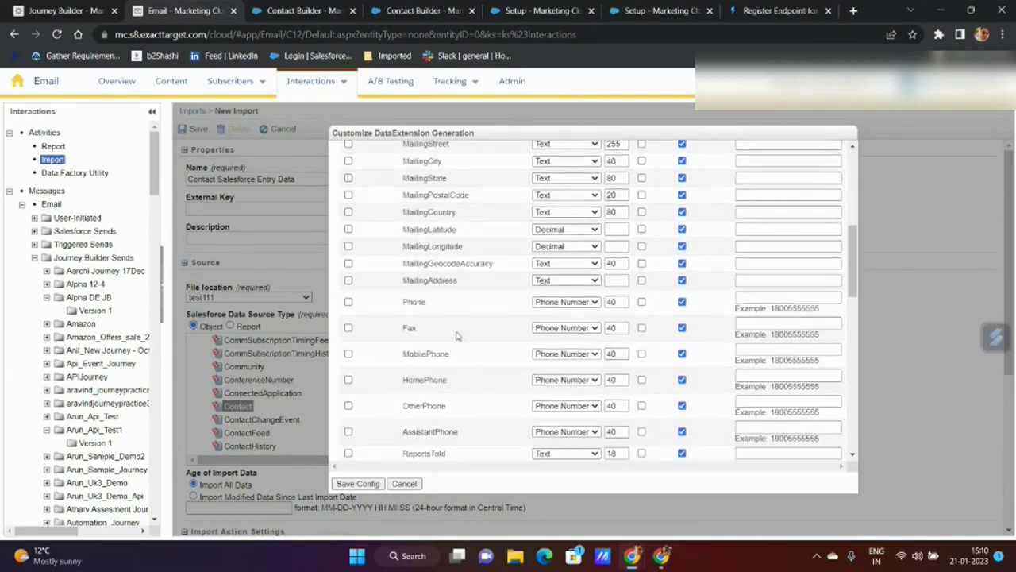
scroll(456, 335, up, 5)
scroll(367, 242, up, 1)
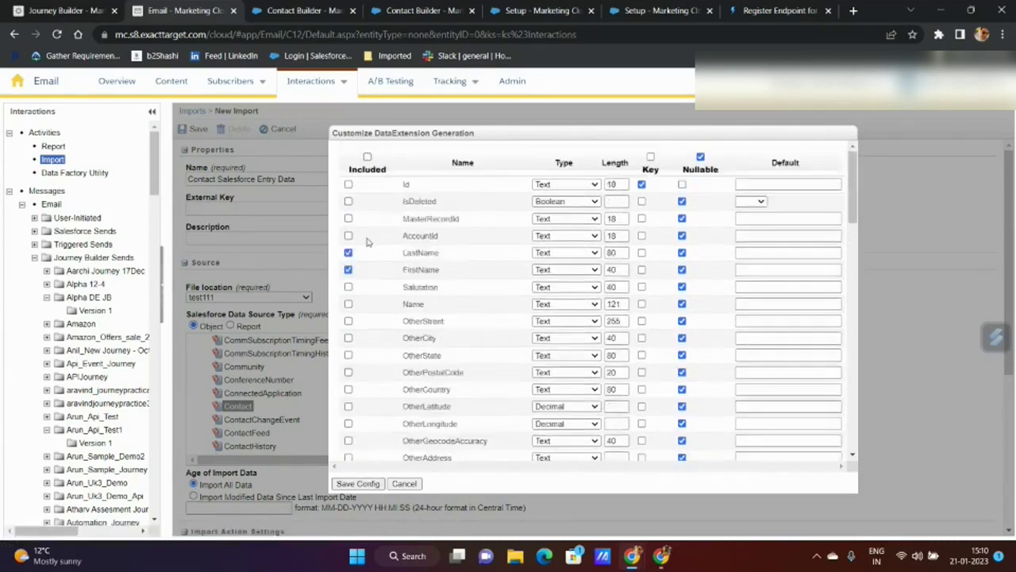
click(348, 184)
Also include LastModifiedDate in the generated data extension and save the field configuration
scroll(456, 235, down, 10)
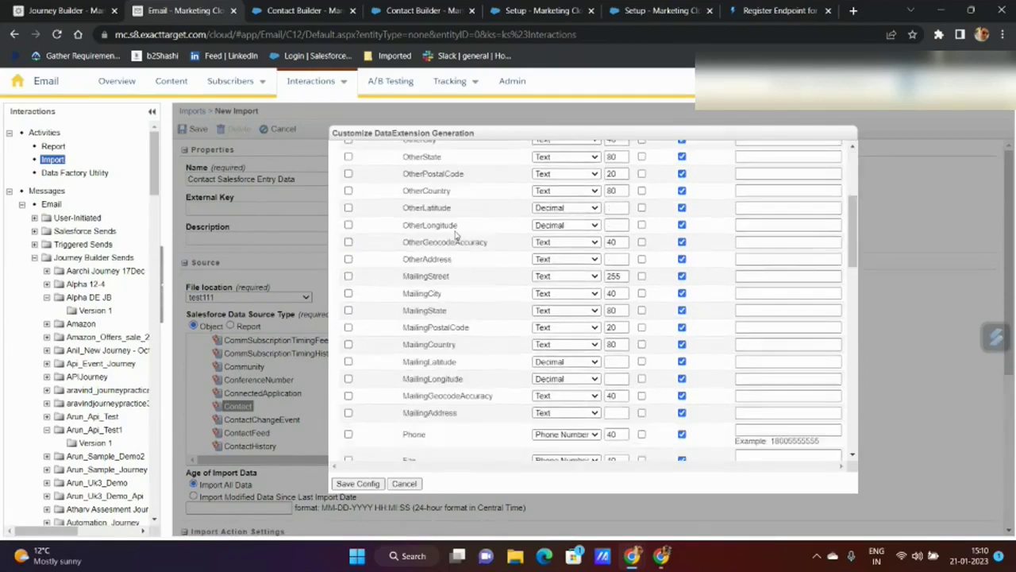
scroll(457, 235, down, 5)
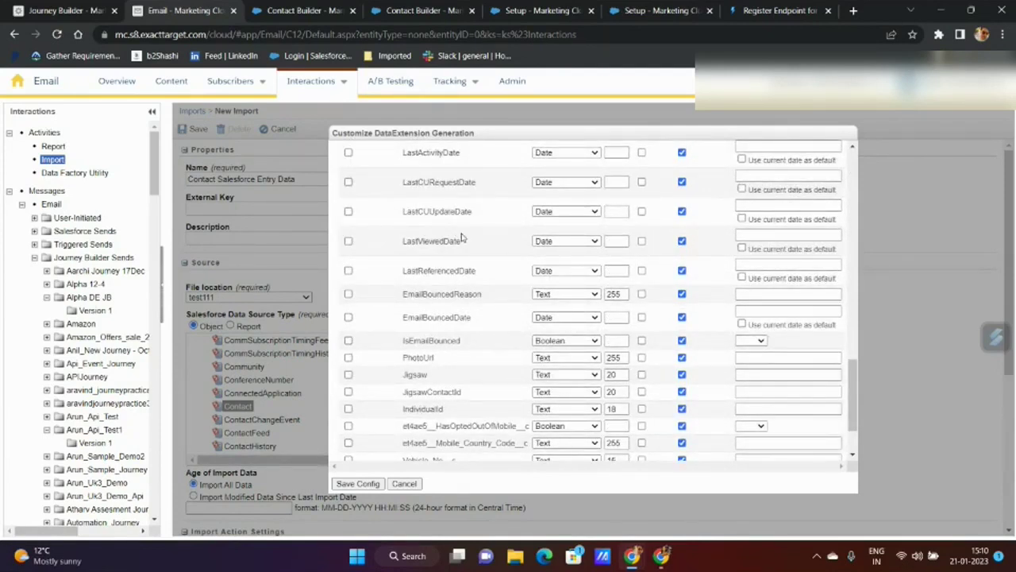
scroll(464, 230, up, 3)
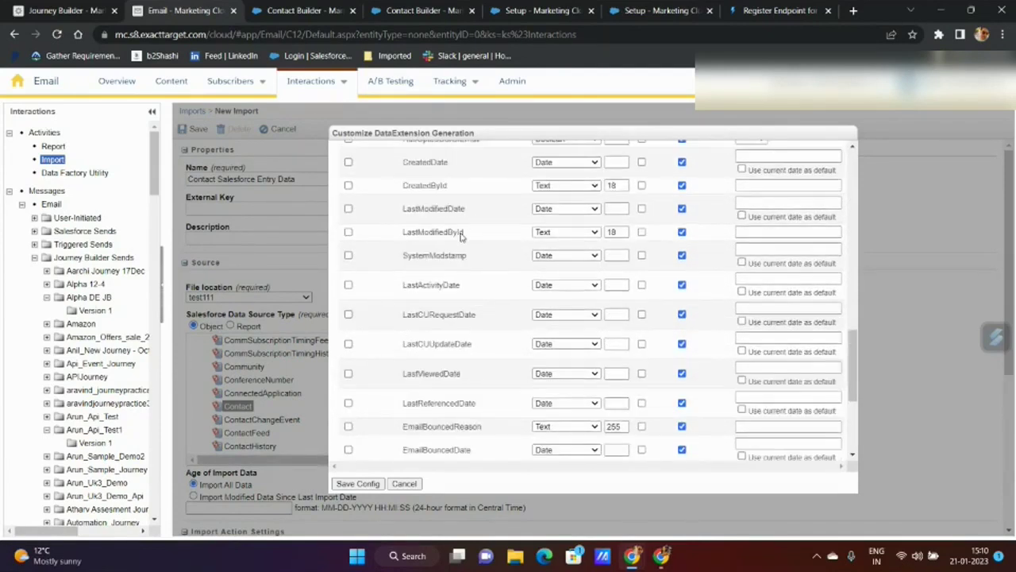
click(348, 209)
scroll(474, 308, down, 3)
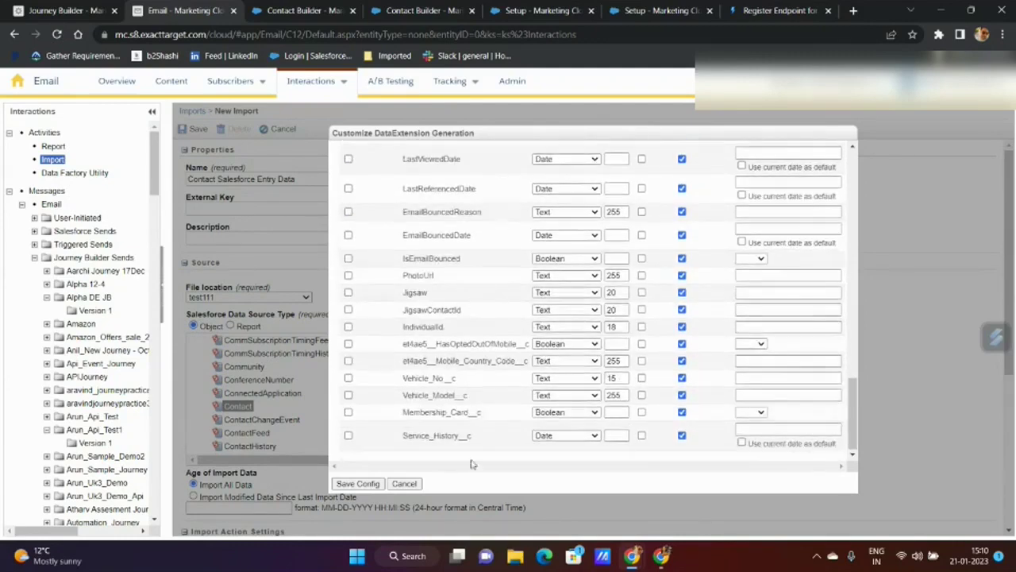
click(367, 485)
scroll(341, 367, down, 3)
scroll(581, 426, down, 4)
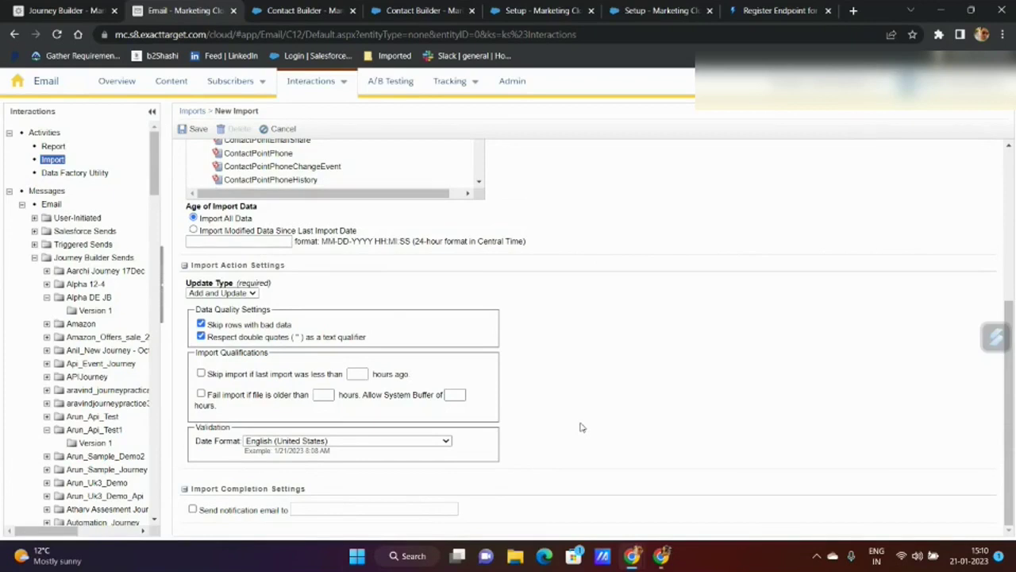
Return to Journey Builder and confirm the Decision Split with its Contact:HasOptedOutOfEmail is True path
click(22, 8)
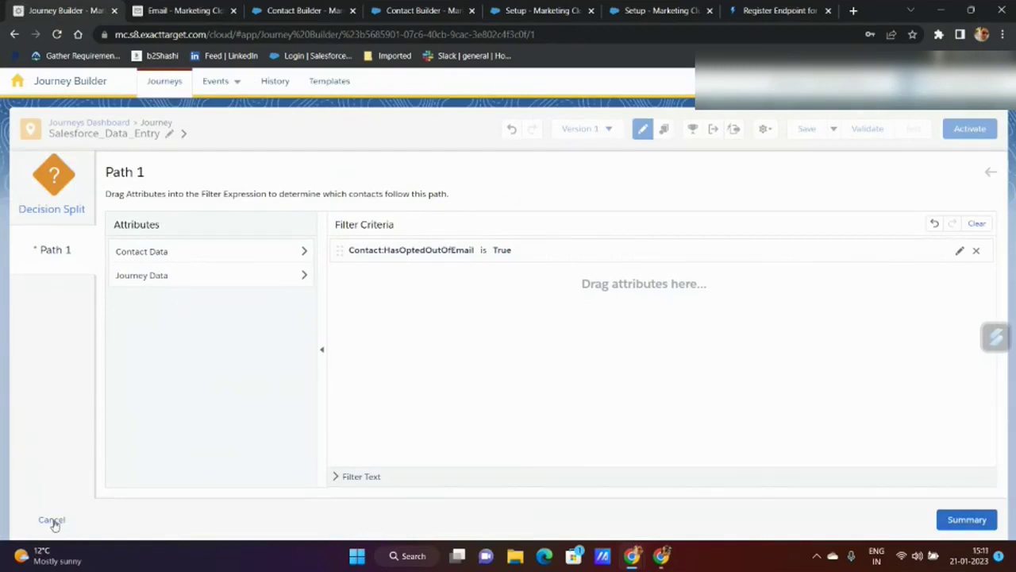
click(183, 11)
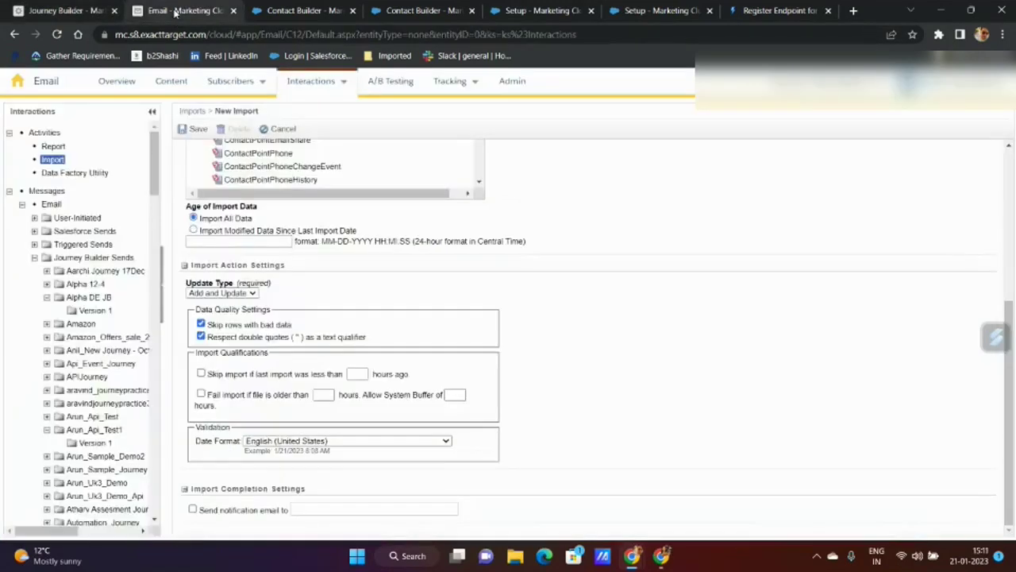
mouse_move(255, 93)
key(ctrl+shift+Tab)
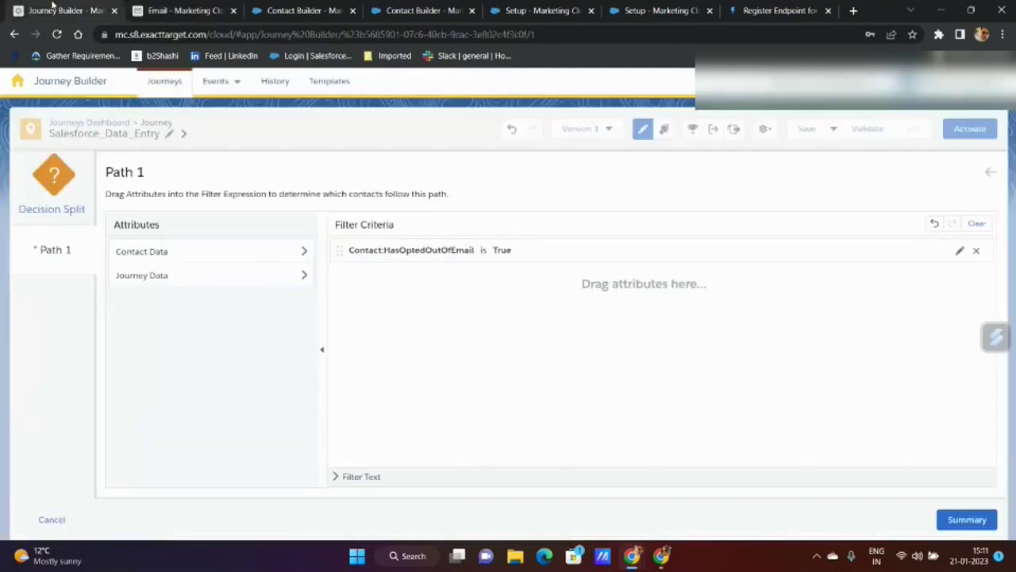
click(965, 521)
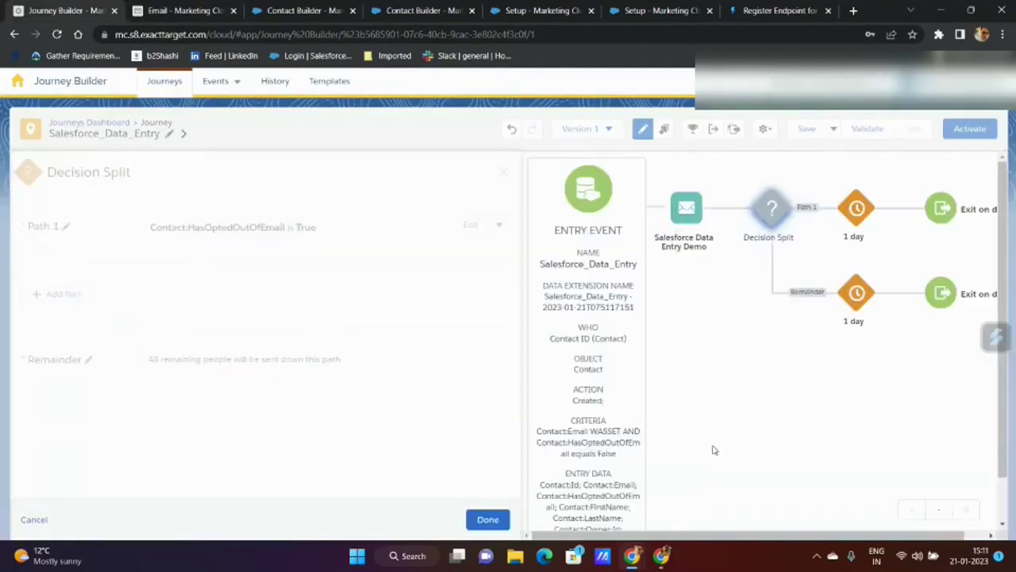
click(488, 519)
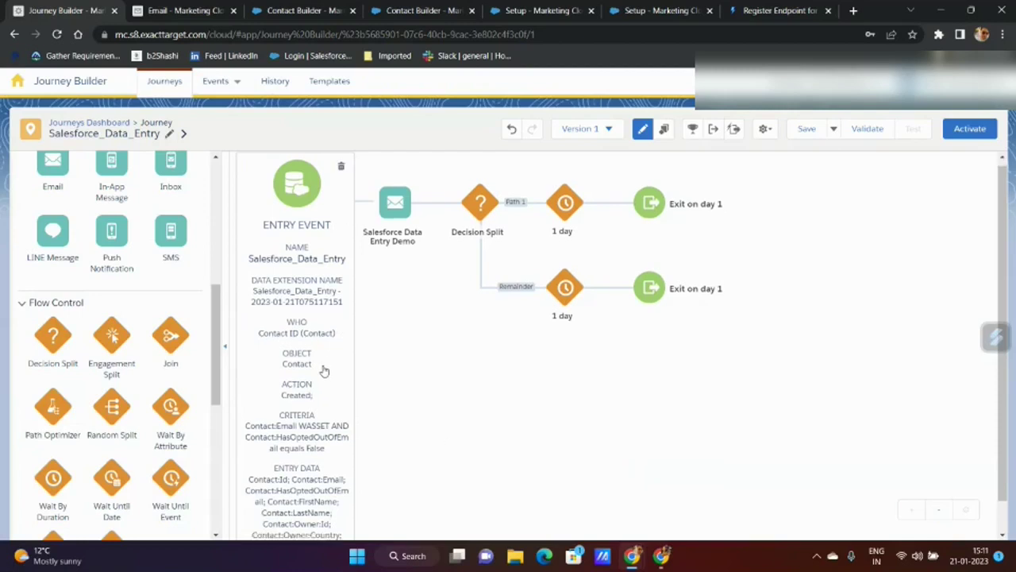
Review the Salesforce_Data_Entry journey flow and switch to the Contact_Salesforce synchronized data source in Contact Builder
scroll(324, 370, down, 1)
scroll(324, 371, up, 1)
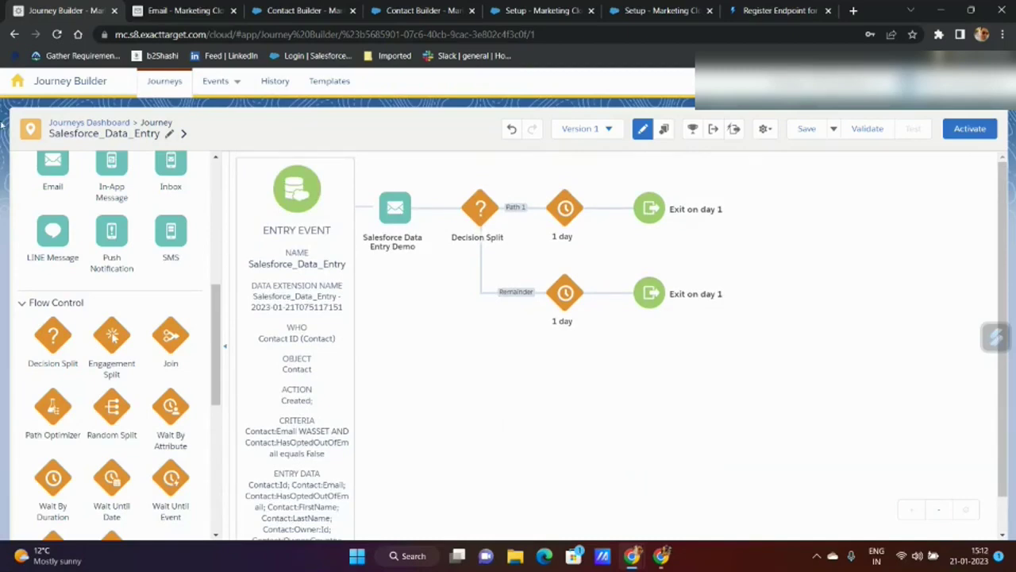
click(164, 8)
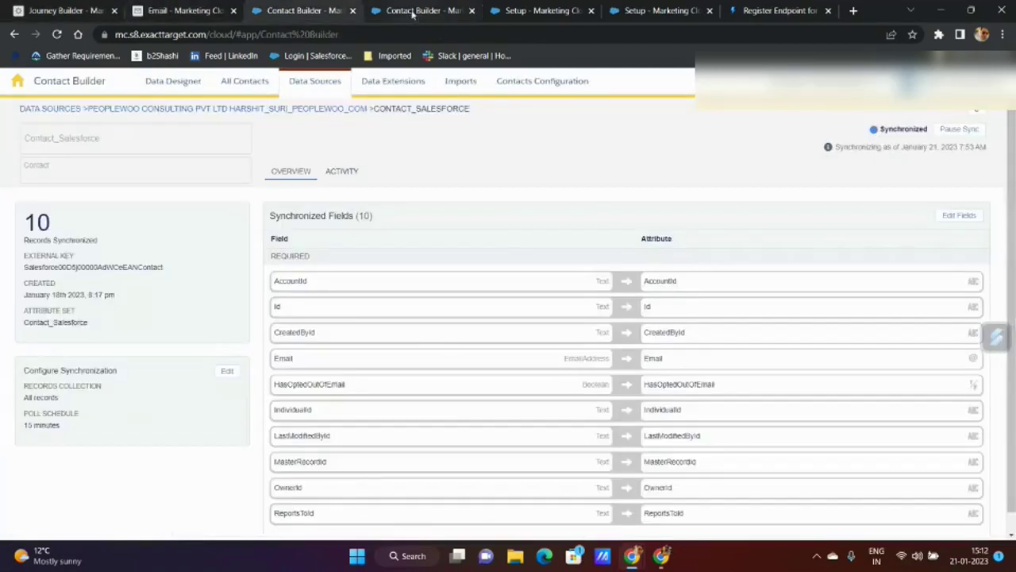